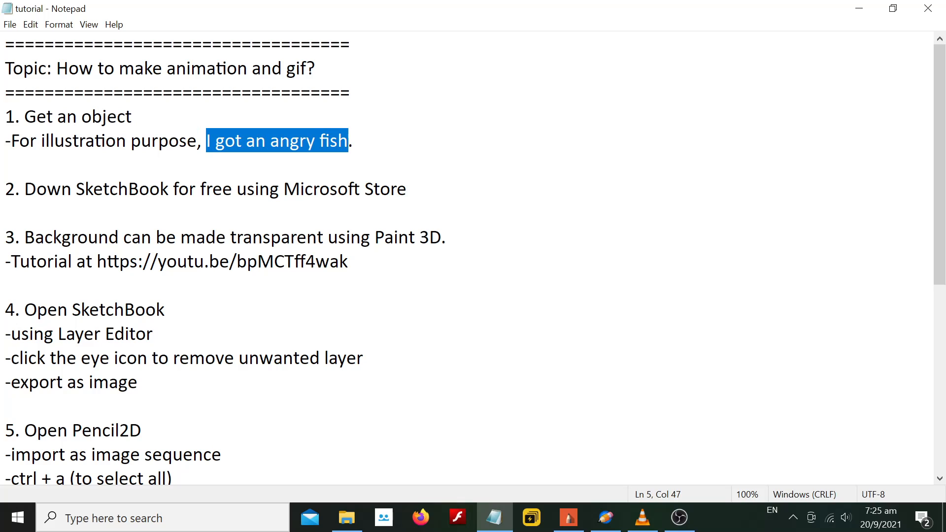
Step: Review the source image in the angryfish folder and read the tutorial notes down to the SketchBook step
left_click(347, 517)
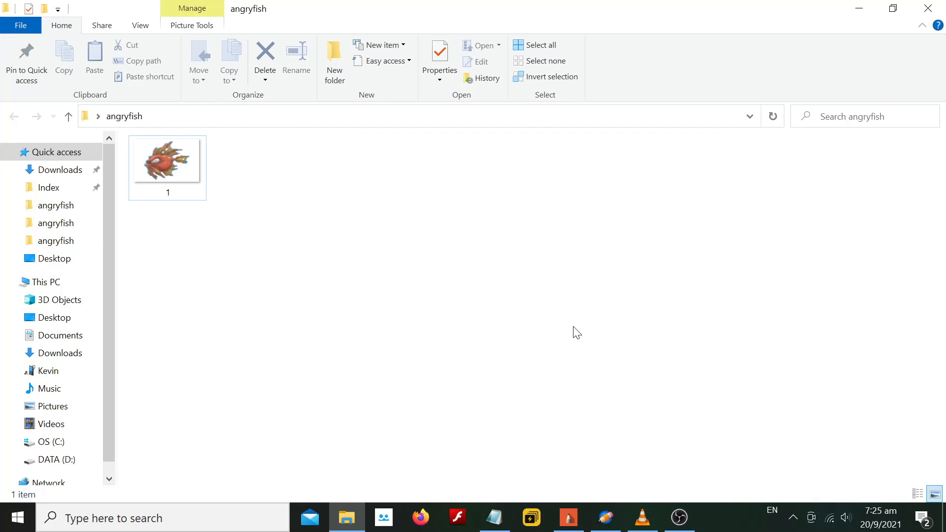
left_click(495, 518)
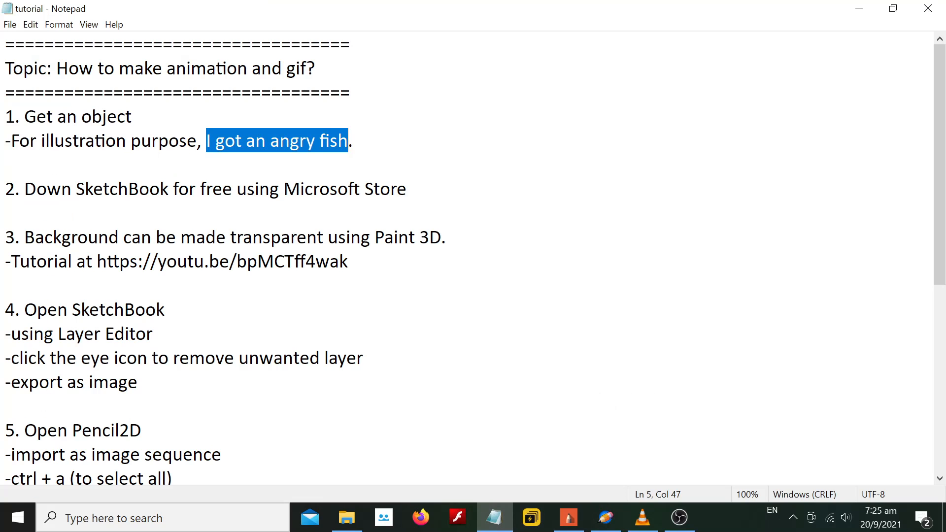
left_click_drag(409, 188, 6, 189)
left_click(103, 189)
left_click_drag(76, 189, 170, 189)
left_click(129, 261)
mouse_move(25, 237)
left_mouse_down()
mouse_move(244, 237)
mouse_move(348, 261)
left_mouse_up()
left_click(165, 309)
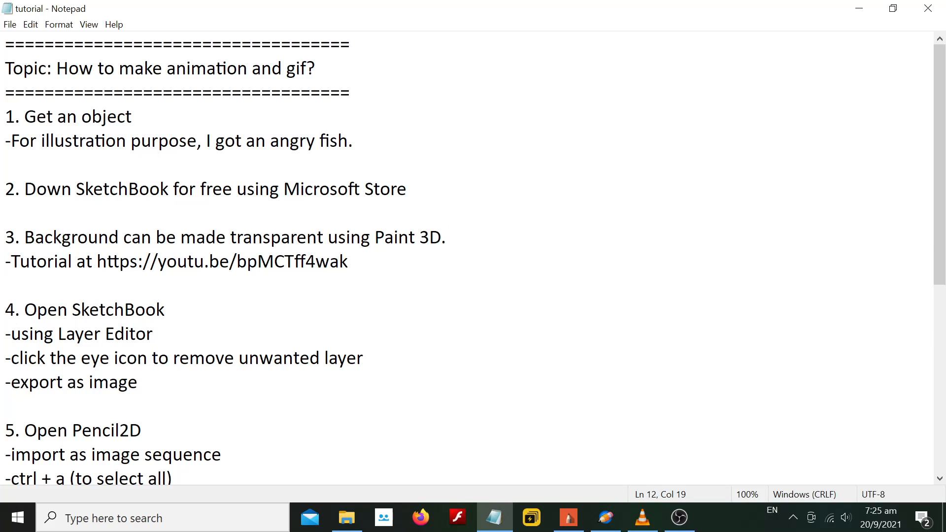
left_click_drag(25, 309, 165, 309)
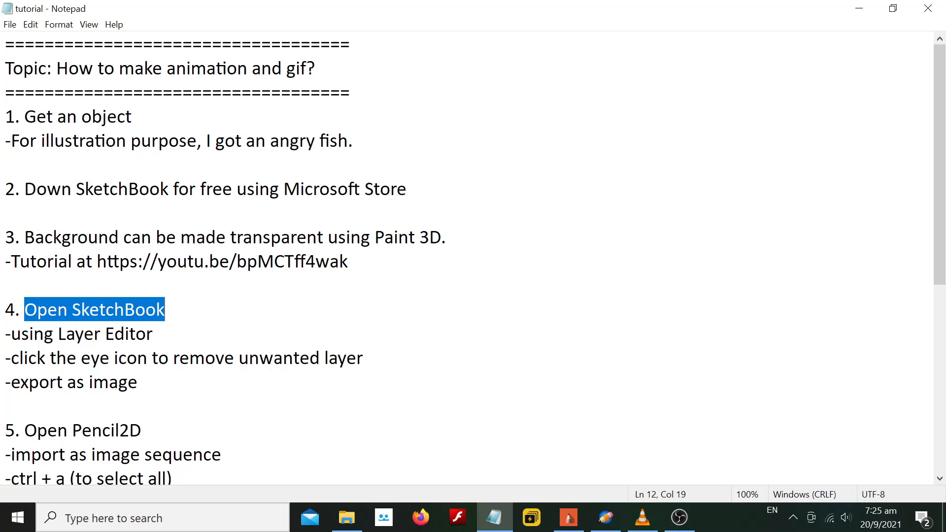
Step: Switch to SketchBook and open image 1 from the angryfish folder on the Desktop
left_click(567, 520)
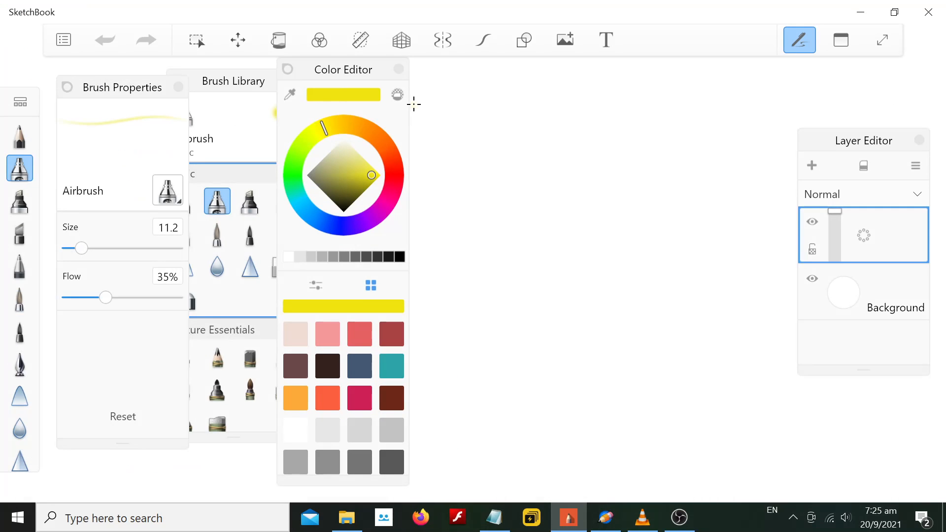
left_click(64, 40)
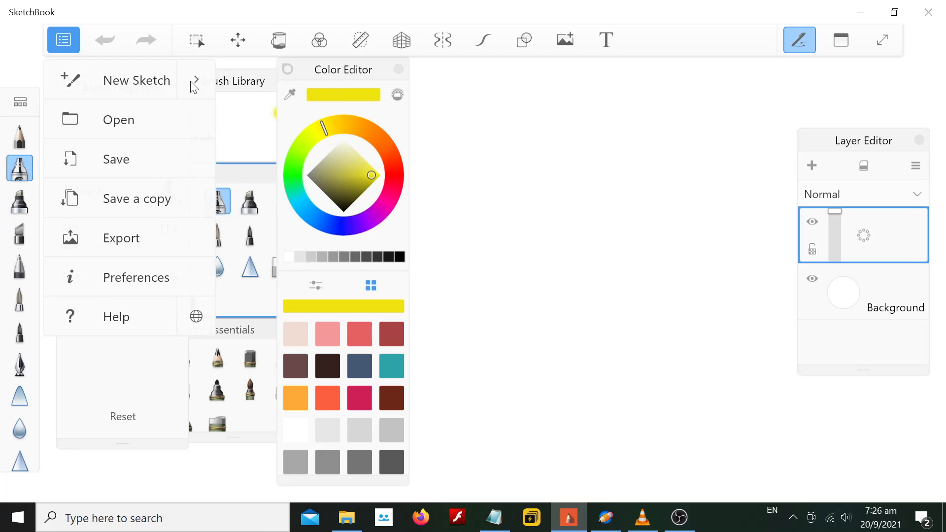
left_click(138, 130)
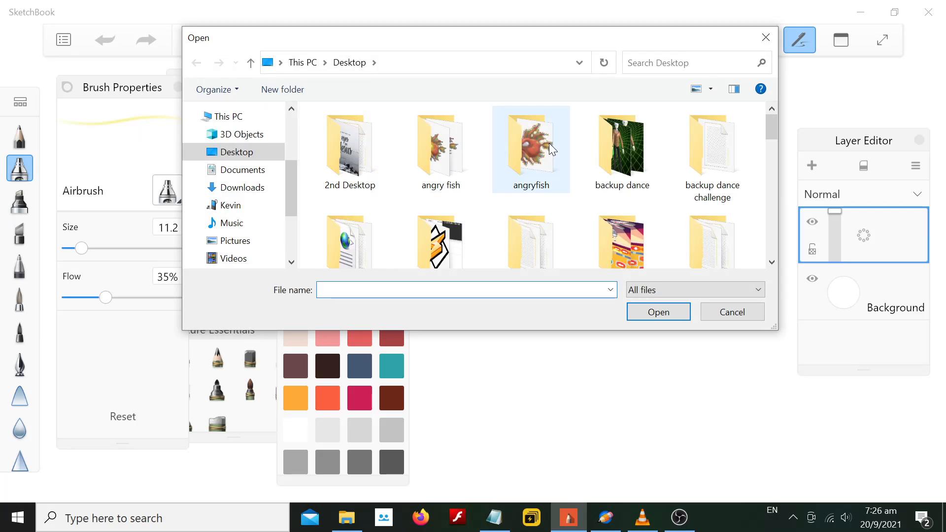
double_click(552, 148)
left_click(373, 155)
left_click(659, 312)
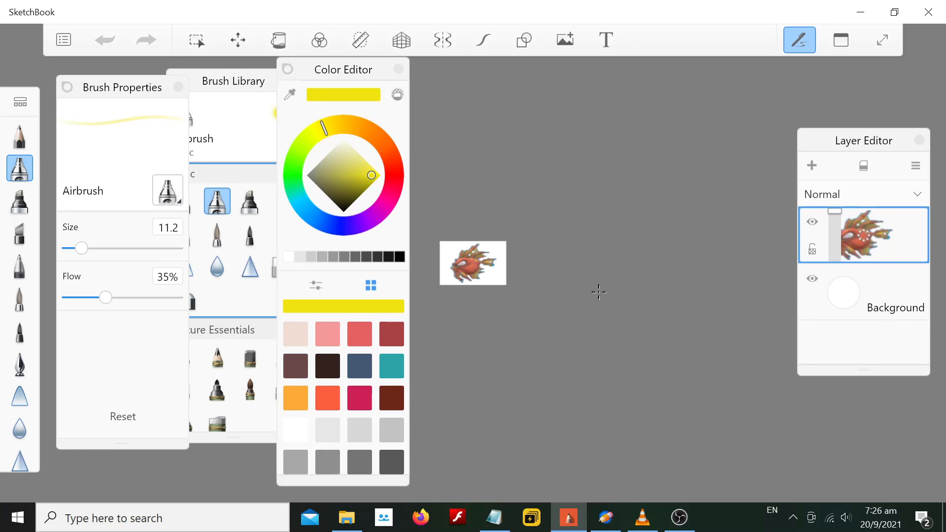
Step: Preview the fish with the Background layer hidden and shown, and check the tutorial note on removing unwanted layers
left_click(816, 283)
left_click(816, 284)
left_click(817, 283)
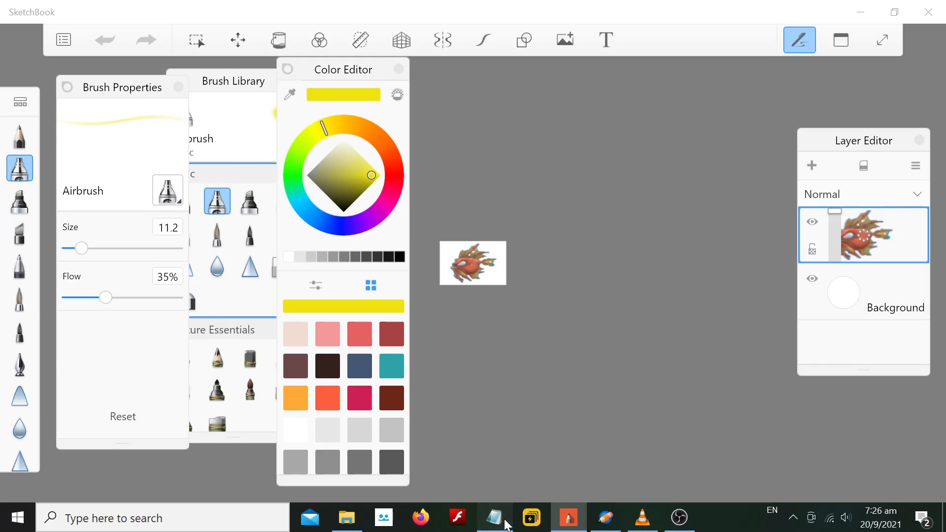
left_click(494, 518)
scroll(170, 309, "down", 1)
left_click_drag(155, 262, 364, 286)
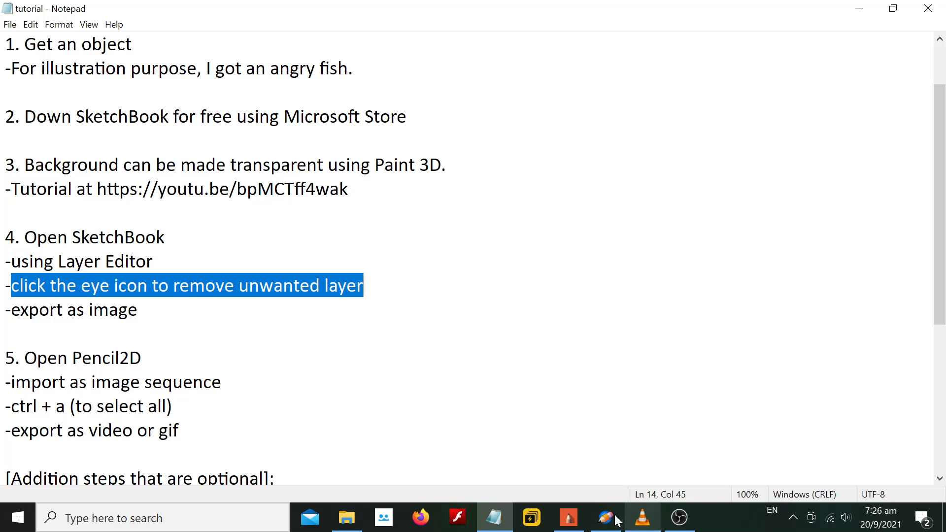
left_click(570, 518)
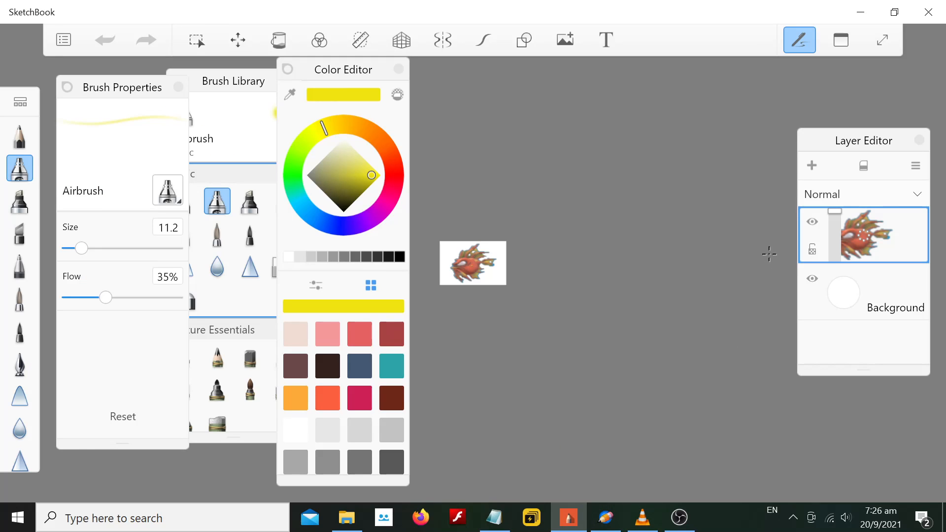
left_click(813, 279)
left_click(812, 279)
Step: Duplicate the fish layer and airbrush yellow over the fish's eye on the copy
left_click(918, 168)
left_click(843, 253)
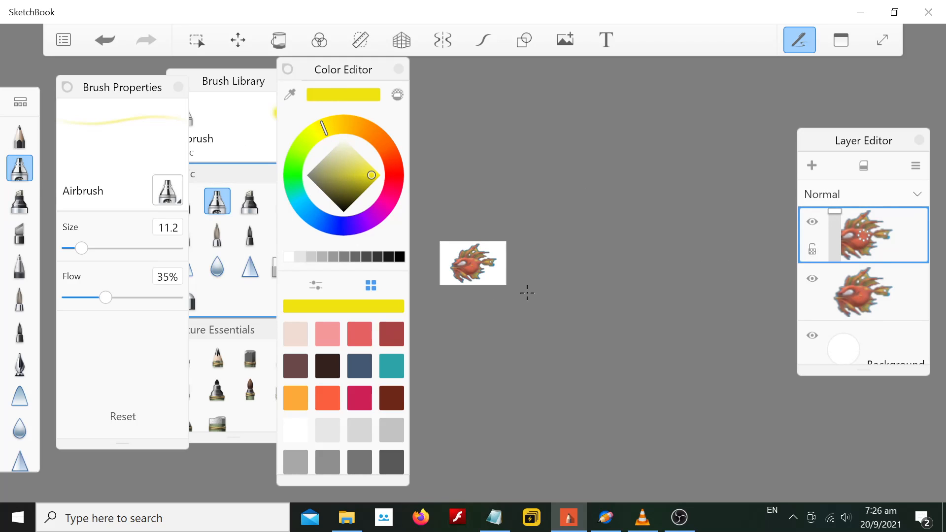
scroll(459, 270, "up", 5)
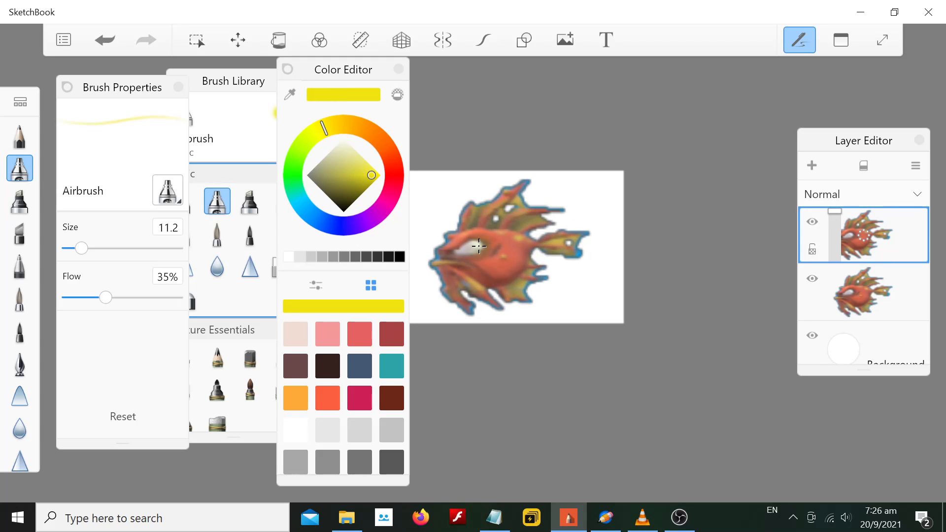
left_click_drag(479, 247, 466, 251)
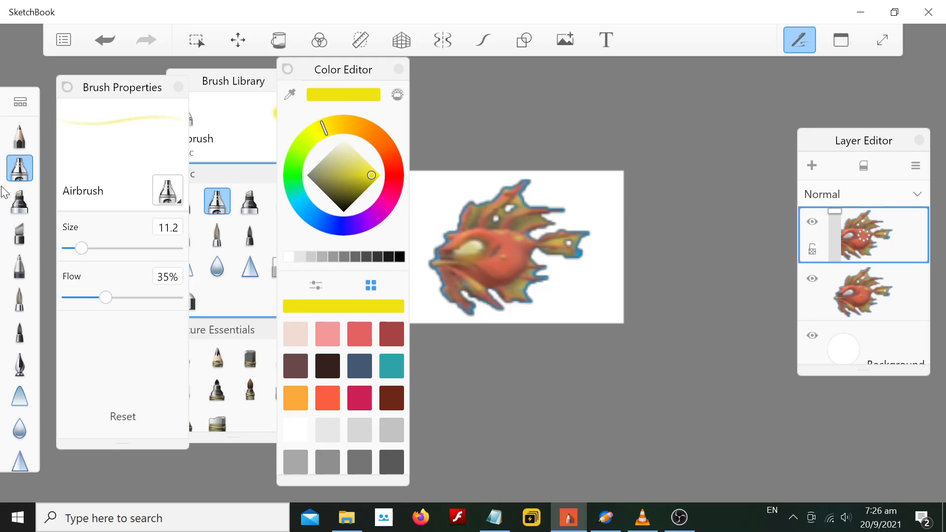
Step: Choose the Glow Brush from the Glow brush set and paint yellow over the fish's eye
left_click(235, 85)
scroll(221, 226, "down", 2)
scroll(221, 226, "down", 10)
scroll(202, 234, "down", 2)
left_click(184, 298)
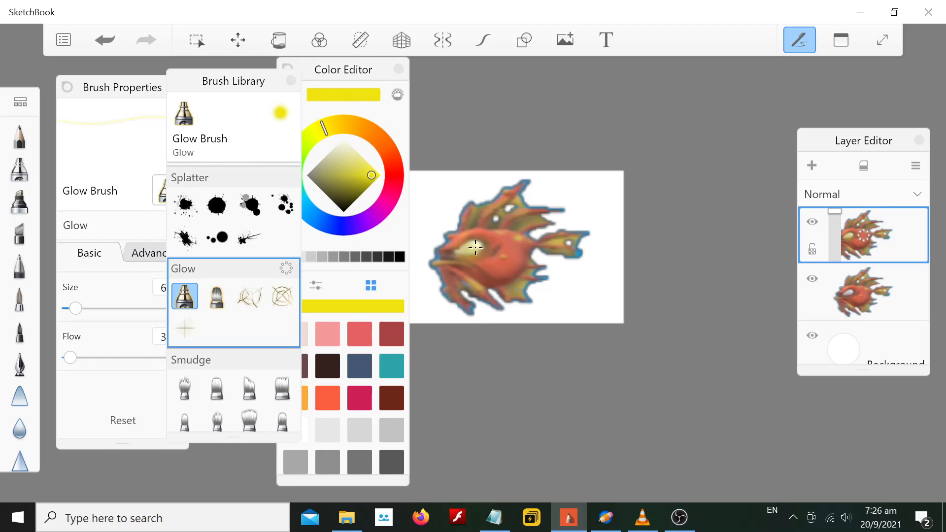
left_click_drag(469, 235, 463, 248)
Step: Duplicate the painted fish layer and brighten the eye on the new copy with the Glow Brush
left_click(917, 166)
left_click(873, 252)
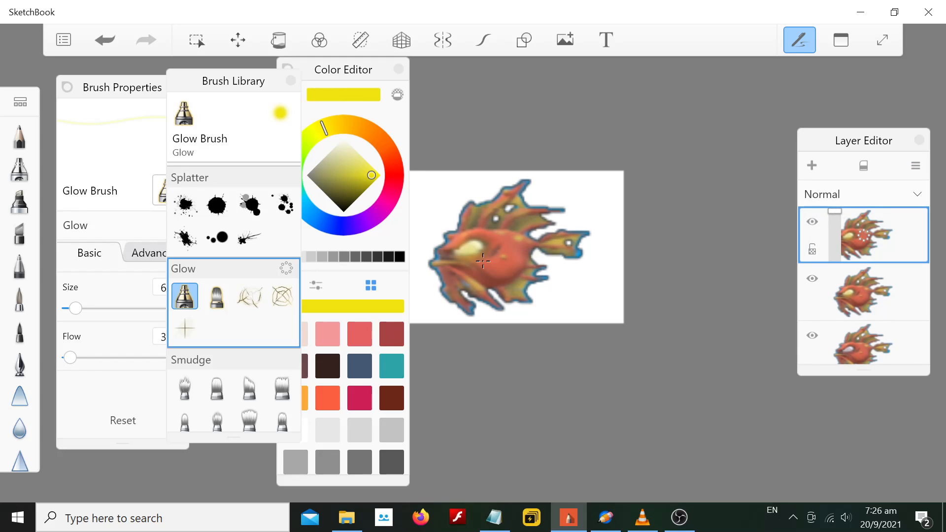
left_click_drag(471, 249, 460, 268)
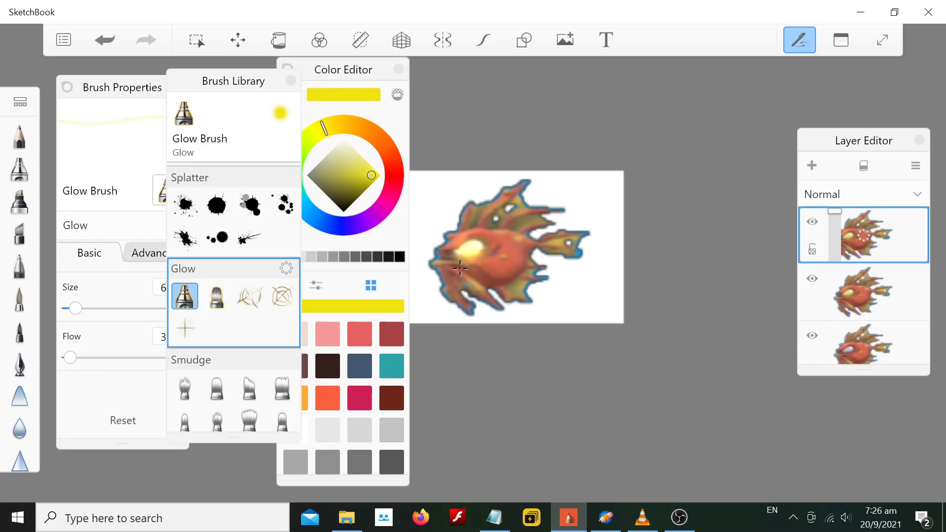
Step: Duplicate the glowing-eye layer, choose a slightly duller yellow and switch to the Airbrush
left_click(916, 167)
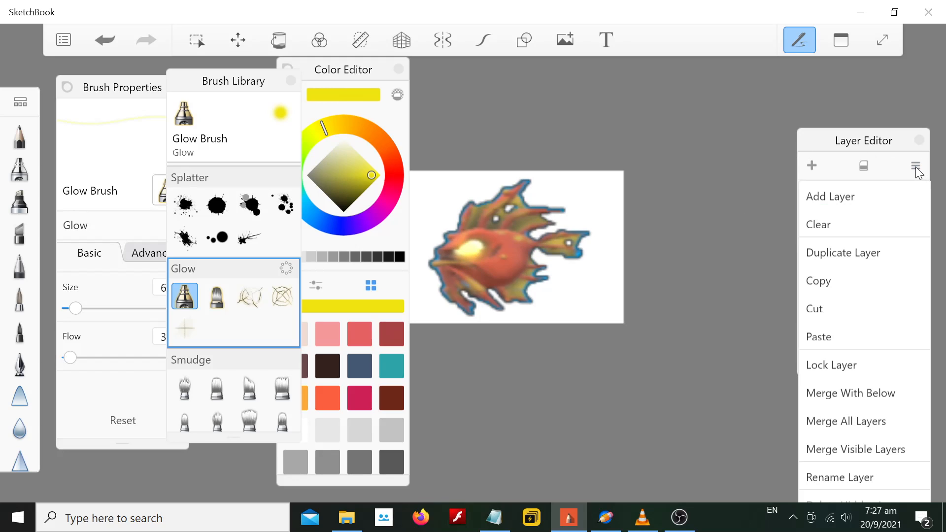
left_click(872, 253)
left_click(361, 175)
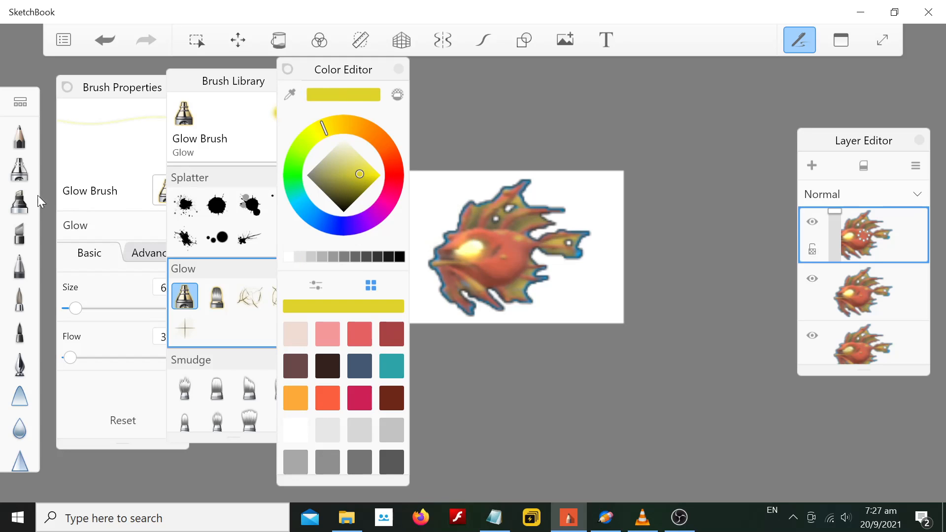
left_click(17, 177)
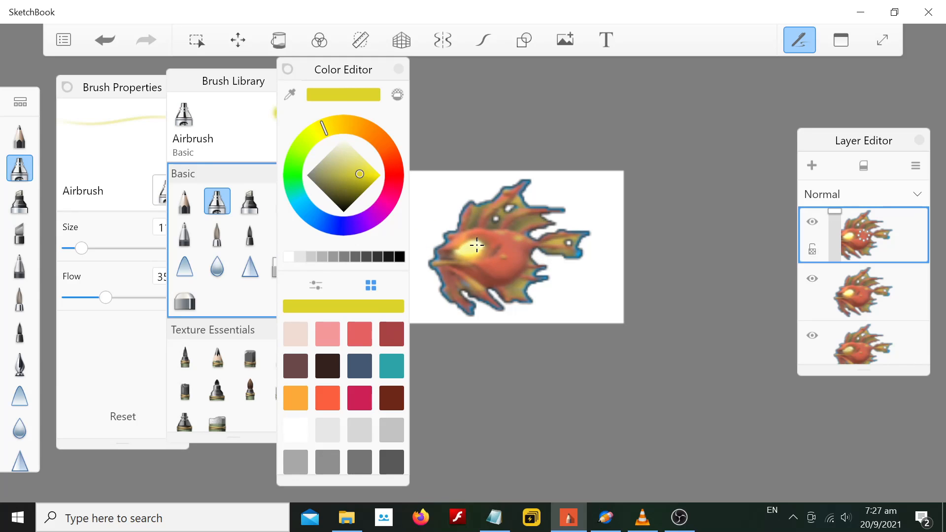
Step: Hide the Background layer and the three duplicated fish layers, leaving only the original fish shown
scroll(876, 265, "down", 3)
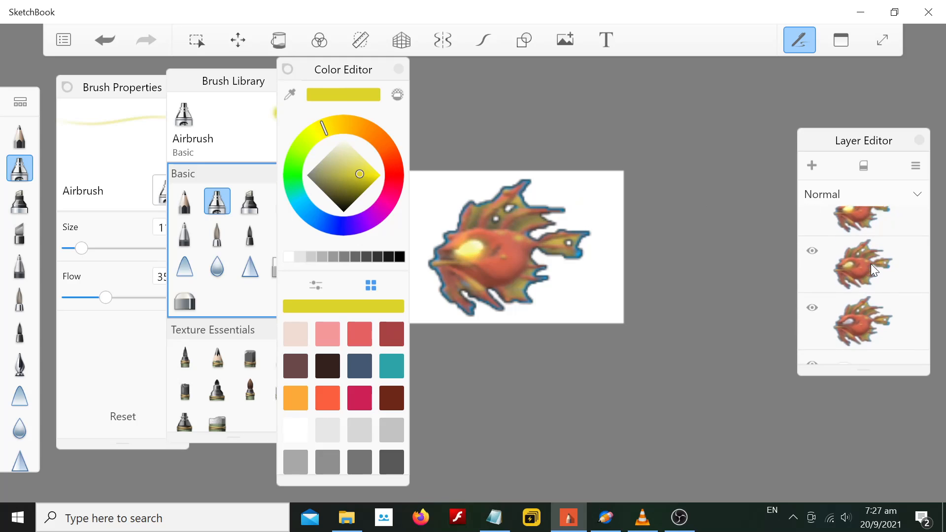
left_click(866, 321)
left_click(869, 261)
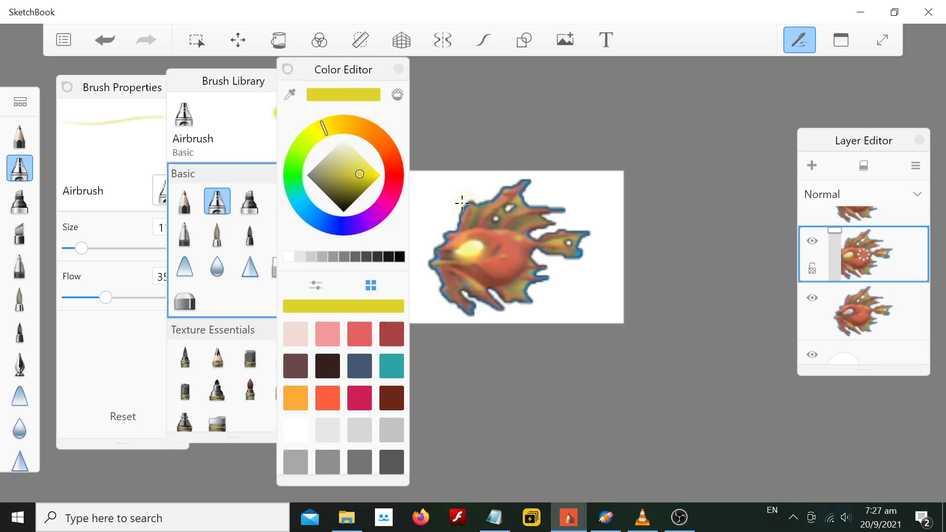
left_click(812, 355)
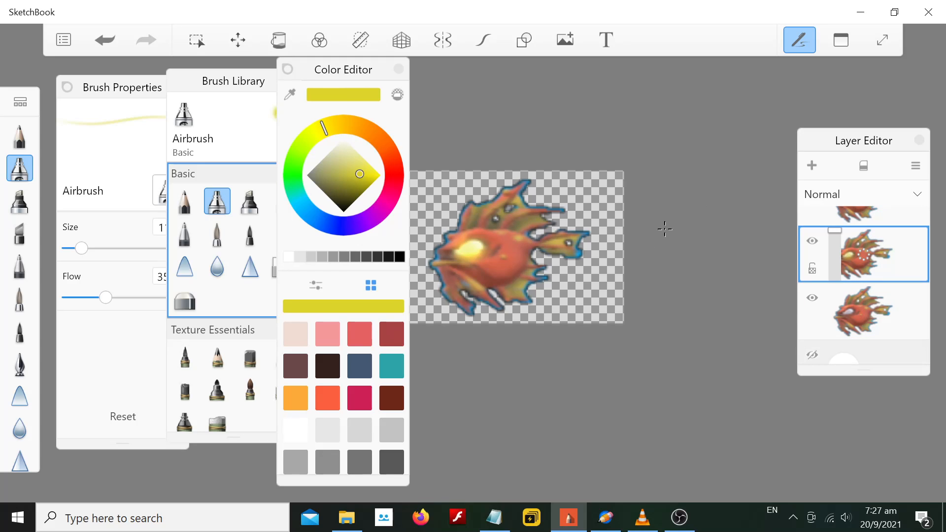
scroll(814, 296, "up", 3)
left_click(813, 223)
left_click(812, 281)
scroll(814, 287, "down", 1)
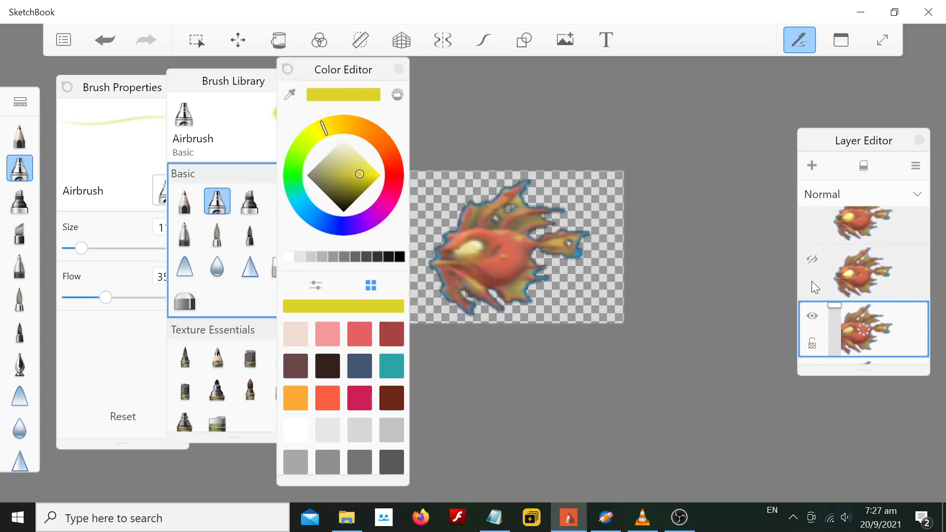
left_click(812, 314)
Step: Hide the original fish layer and show the first duplicate with the yellow eye
scroll(833, 308, "down", 2)
scroll(837, 296, "up", 2)
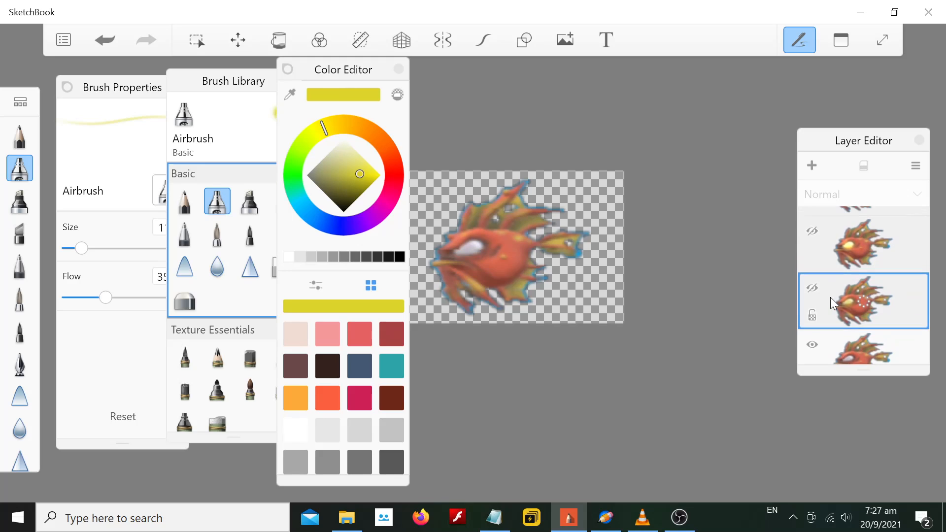
scroll(836, 303, "down", 1)
scroll(835, 302, "down", 2)
scroll(835, 301, "up", 1)
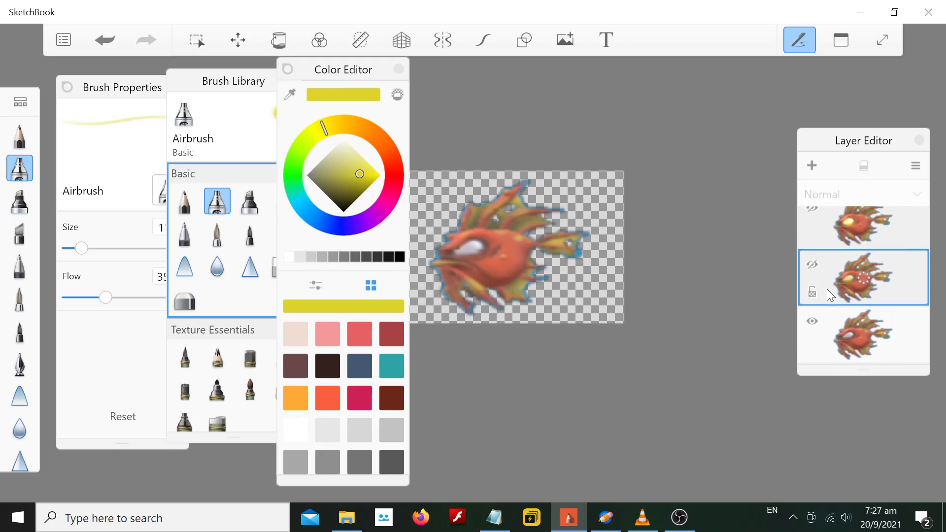
left_click(813, 321)
left_click(812, 265)
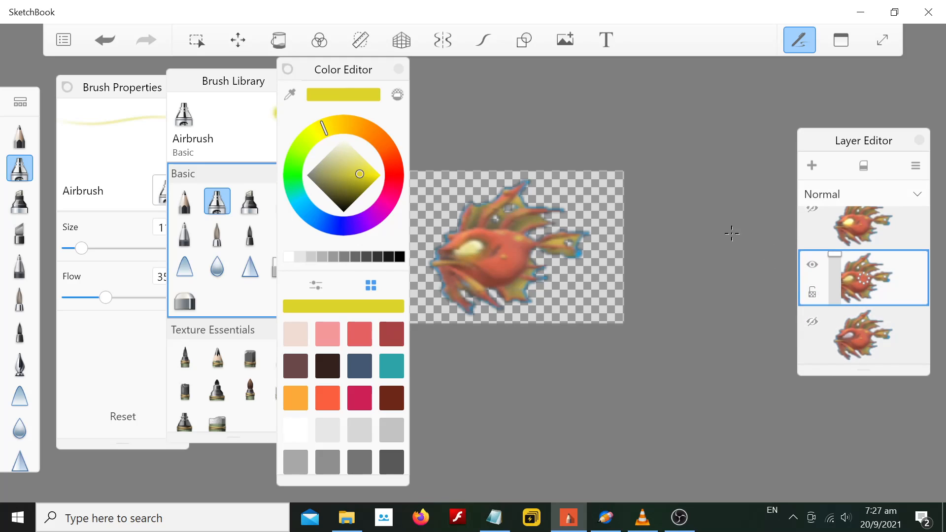
Step: Export the visible yellow-eyed fish as a PNG file named 2 in the angryfish folder
left_click(65, 41)
left_click(121, 238)
left_click(339, 270)
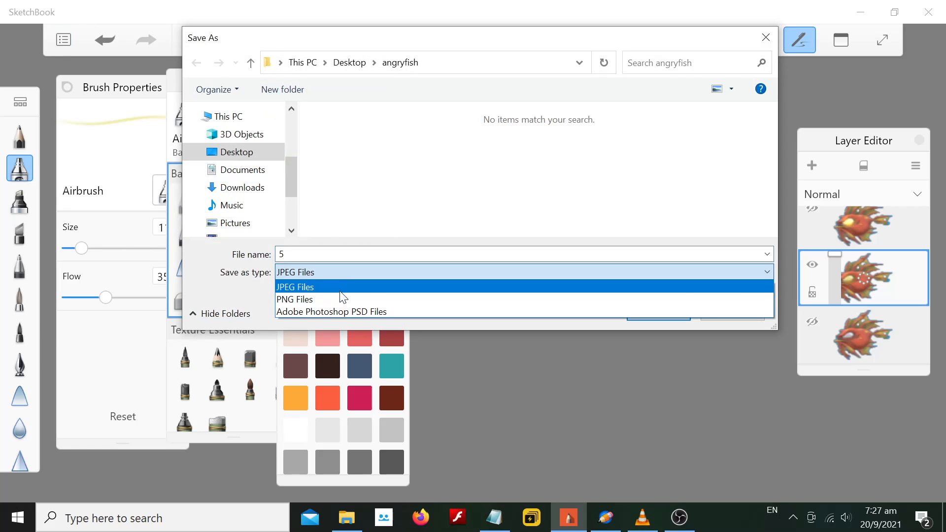
left_click(338, 298)
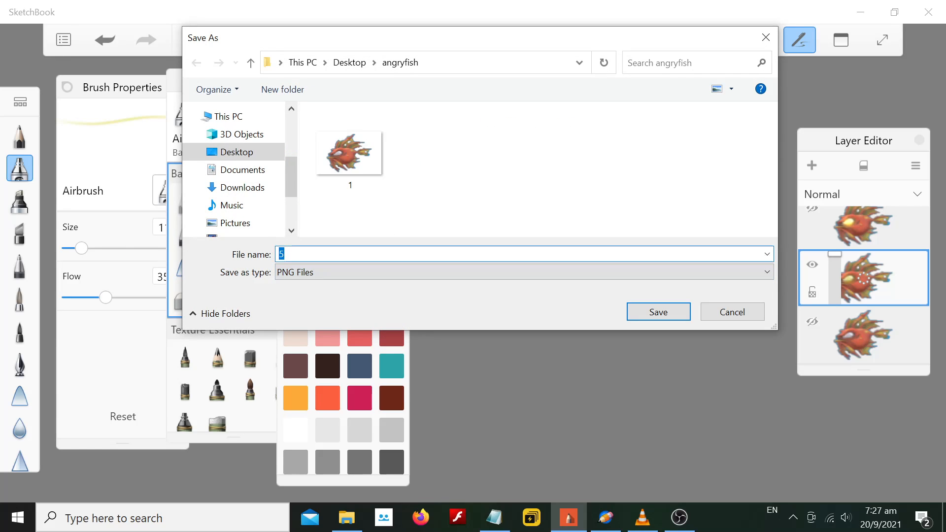
left_click(632, 312)
Step: Hide the first duplicate and show the fish layer with the brighter glowing eye above it
scroll(840, 276, "up", 1)
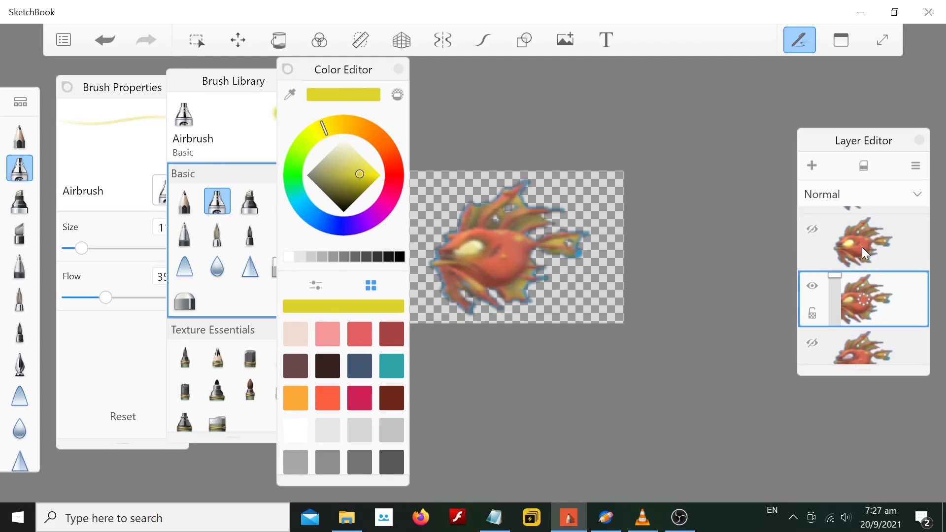
left_click(815, 284)
scroll(818, 280, "up", 2)
left_click(818, 281)
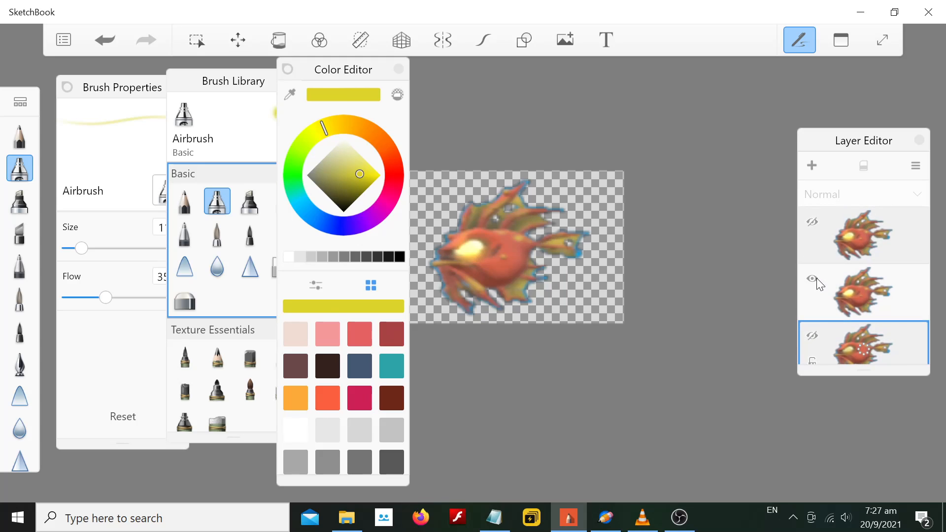
Step: Export the visible glowing-eyed fish as a PNG file named 3 in the angryfish folder
left_click(57, 48)
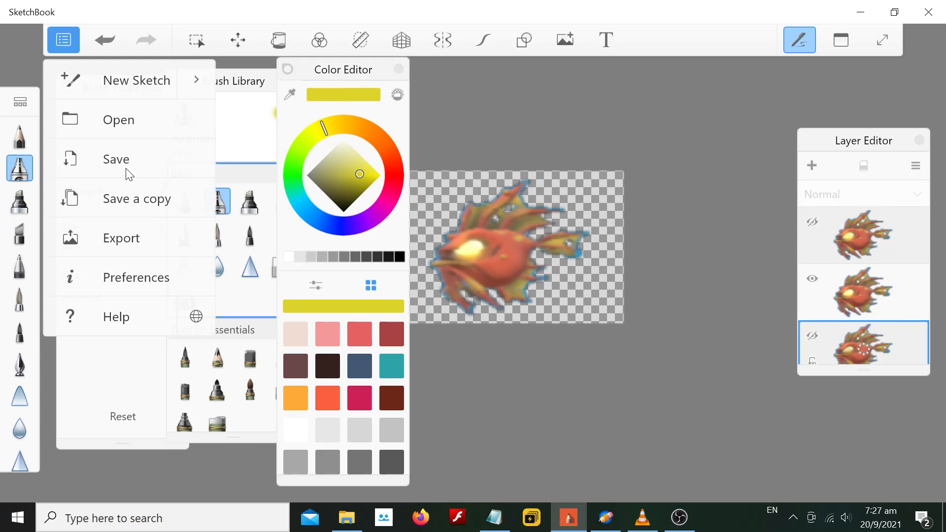
left_click(119, 240)
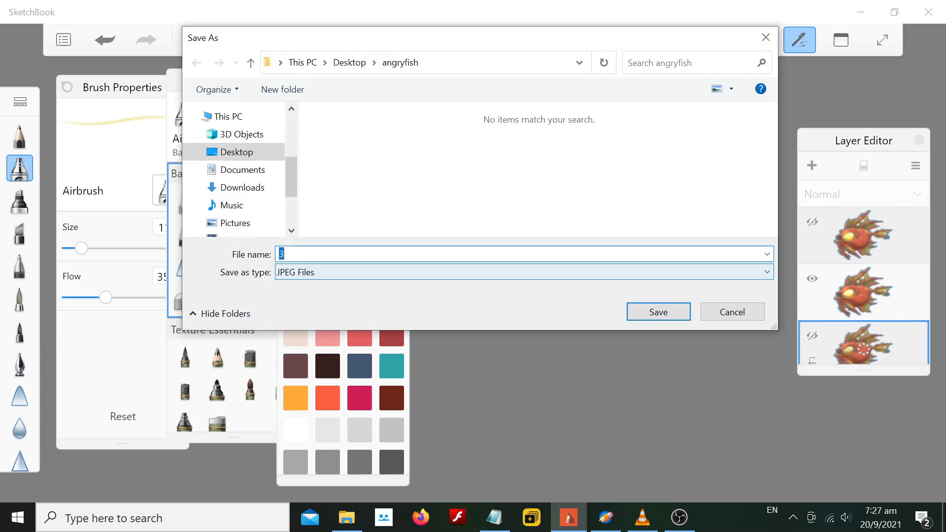
left_click(343, 270)
left_click(342, 290)
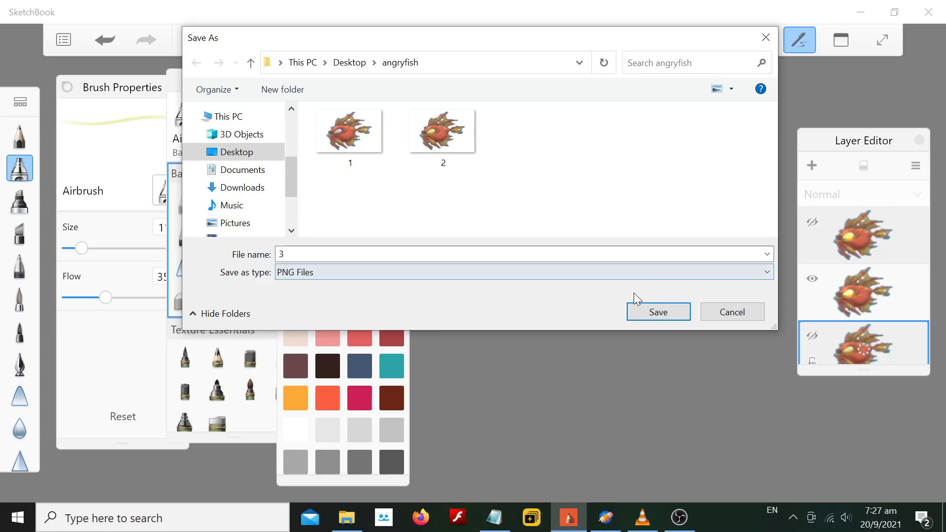
left_click(649, 312)
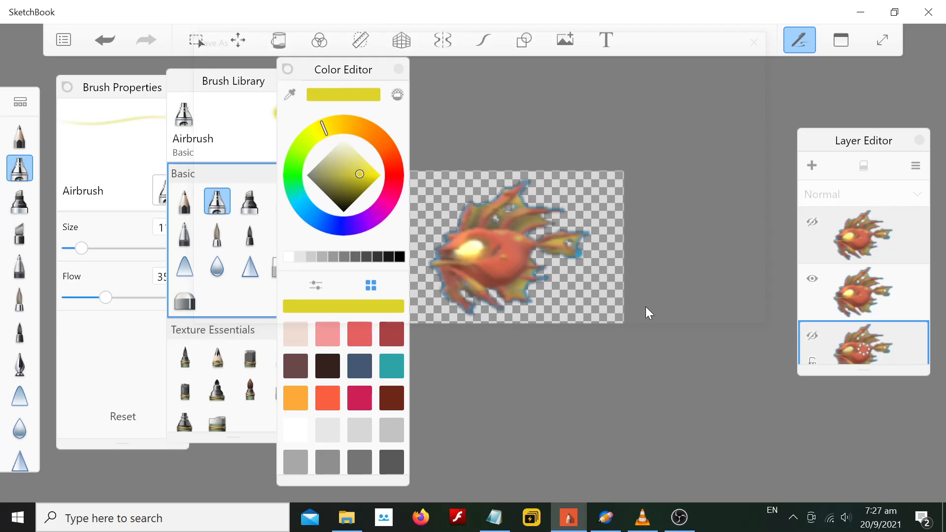
Step: Show only the topmost fish layer and export it as a PNG file named 4 in the angryfish folder
left_click(813, 279)
left_click(813, 223)
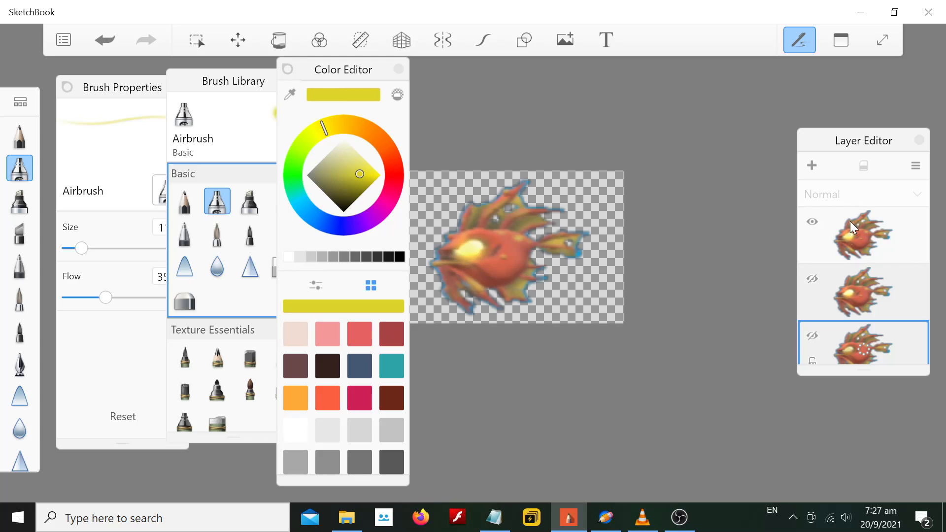
left_click(61, 41)
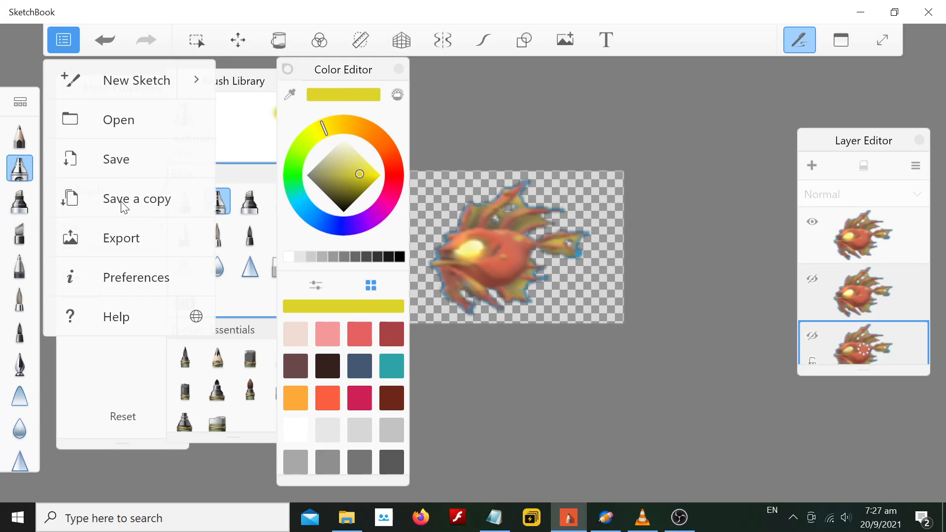
left_click(124, 235)
left_click(347, 274)
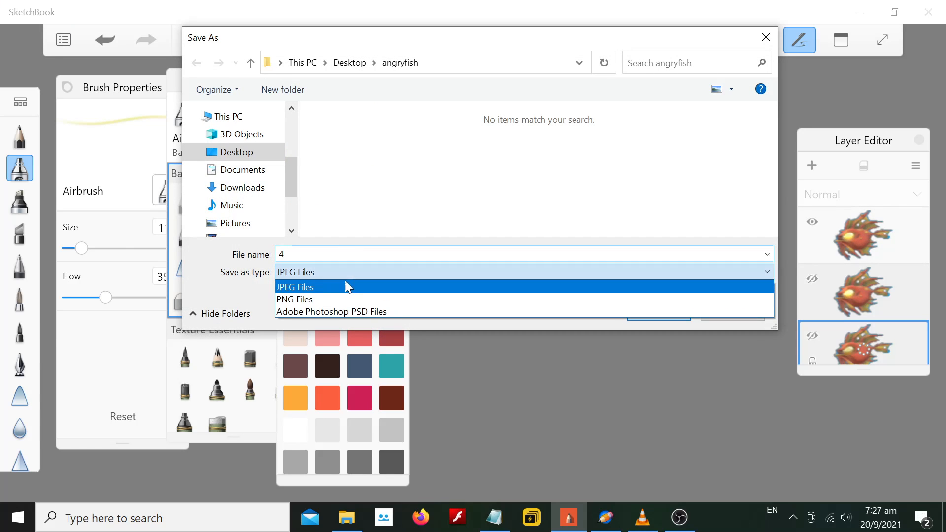
left_click(341, 299)
left_click(658, 310)
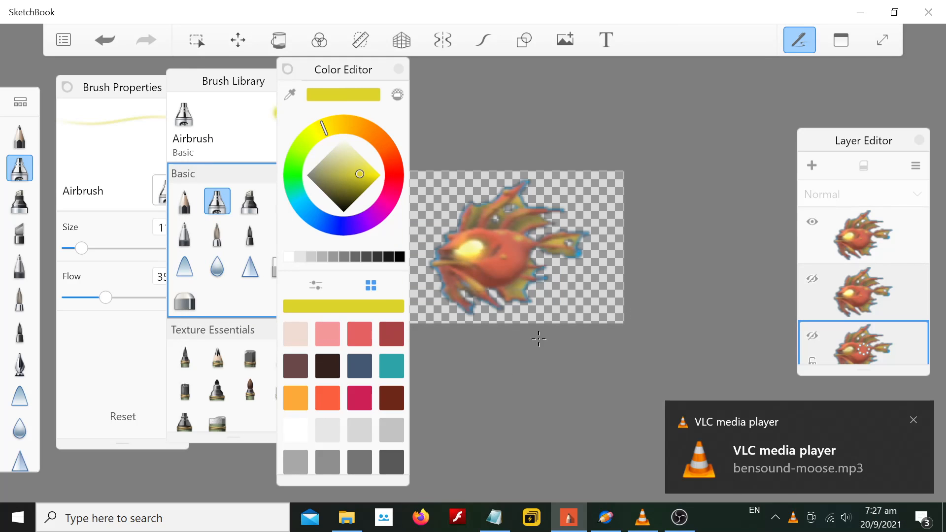
Step: Switch to File Explorer and duplicate the four fish images 1 to 4 within the angryfish folder
left_click(347, 517)
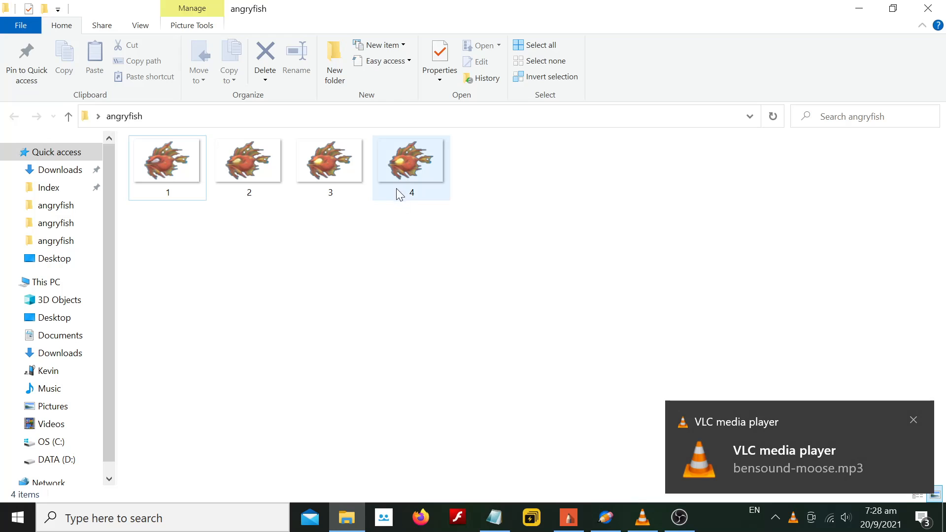
left_click_drag(461, 234, 167, 160)
right_click(175, 159)
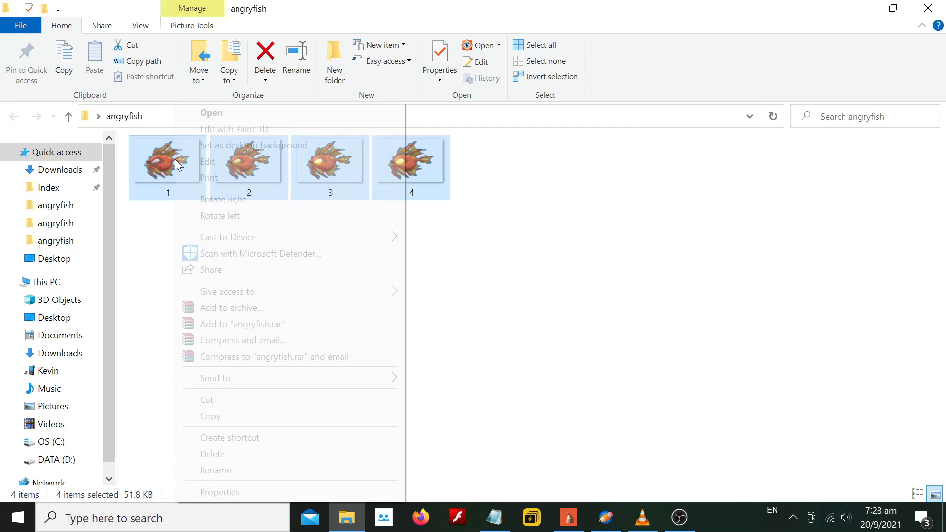
left_click(262, 416)
right_click(577, 182)
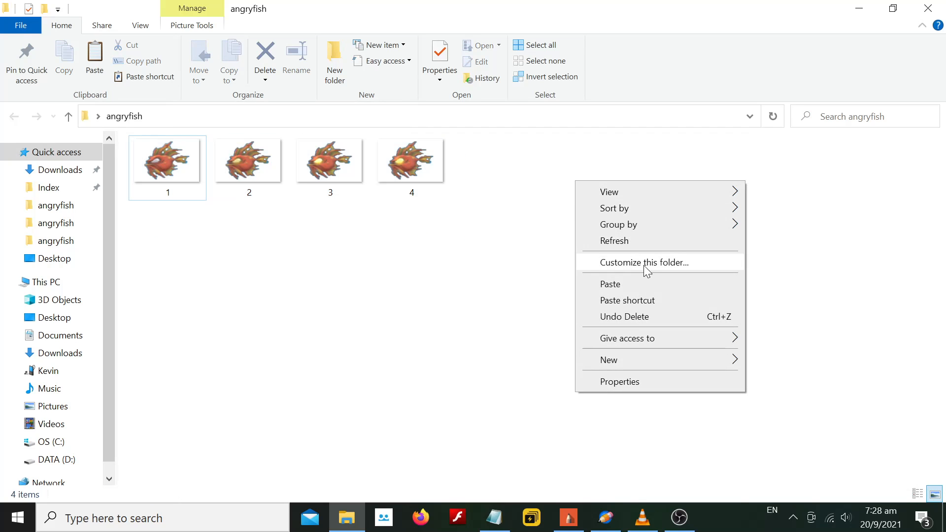
left_click(635, 283)
left_click(566, 278)
Step: Rename the duplicate of image 4 as 5
left_click(753, 179)
right_click(749, 180)
left_click(765, 471)
key("BackSpace")
type("5")
Step: Rename the file "3 - Copy" as 6
left_click(654, 187)
right_click(654, 187)
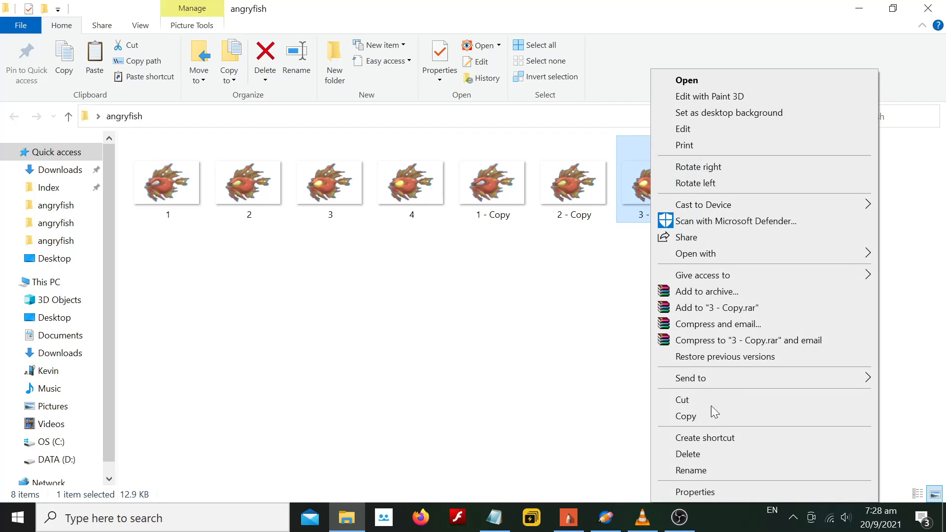
left_click(710, 470)
type("6")
key("Return")
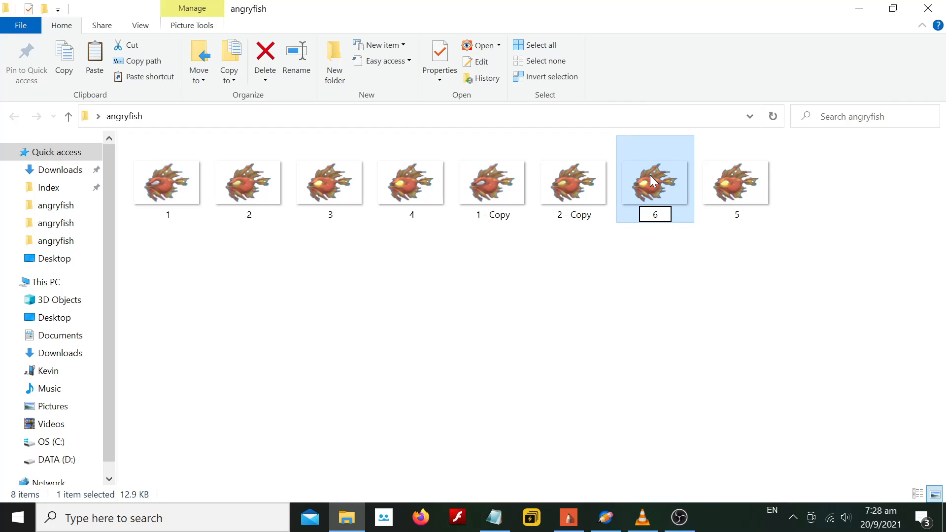
Step: Rename the file "2 - Copy" as 7
right_click(562, 191)
left_click(648, 471)
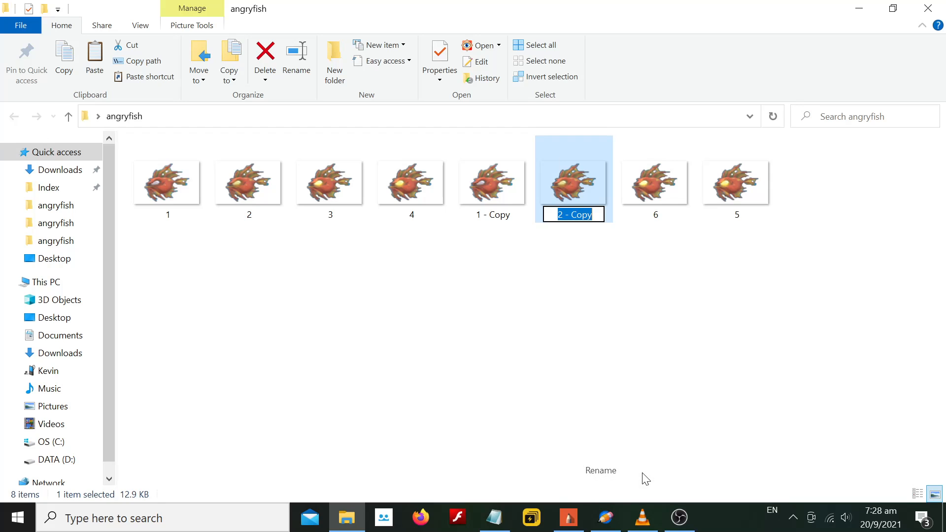
type("7")
key("Return")
Step: Rename the file "1 - Copy" as 8 and clear the file selection
right_click(495, 187)
left_click(567, 471)
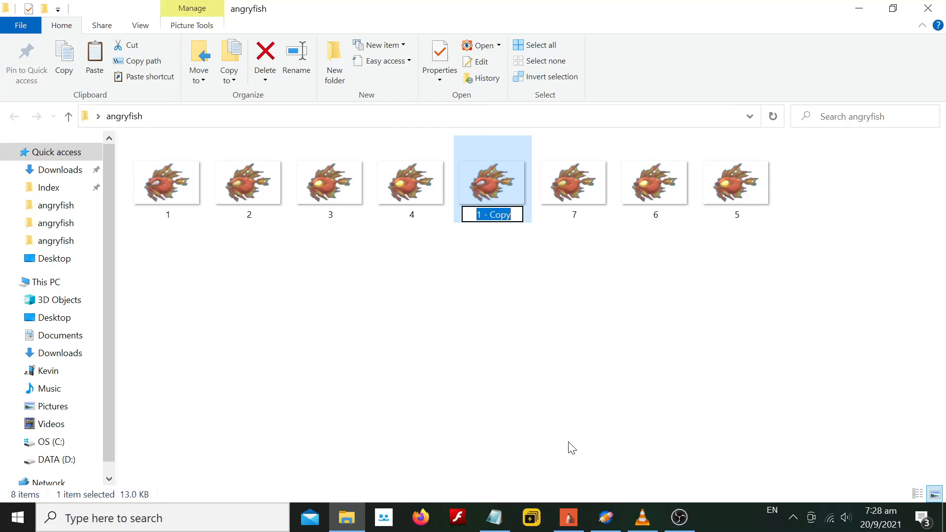
type("8")
key("Return")
left_click(689, 323)
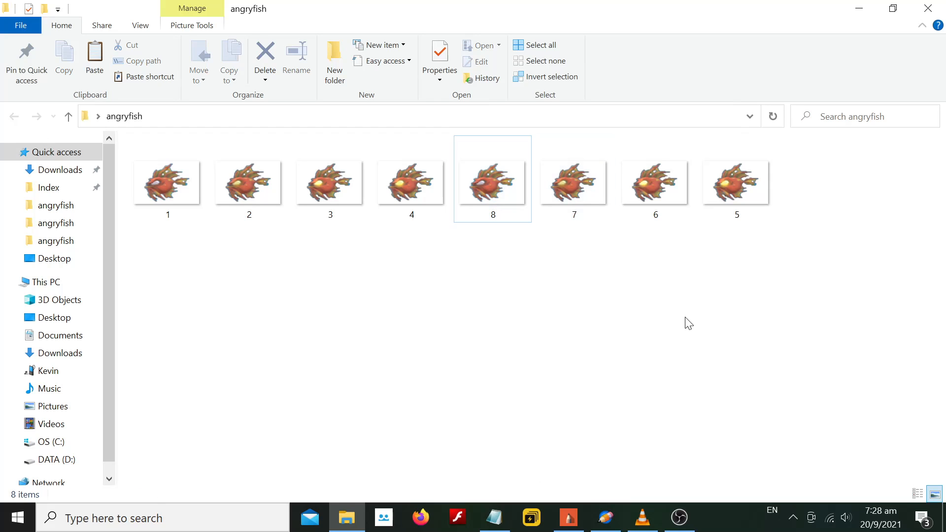
Step: Switch to the Notepad tutorial, highlight "export as image" and "Open Pencil2D", and bring up Pencil2D
left_click(494, 517)
left_click_drag(139, 311, 11, 310)
left_click(10, 334)
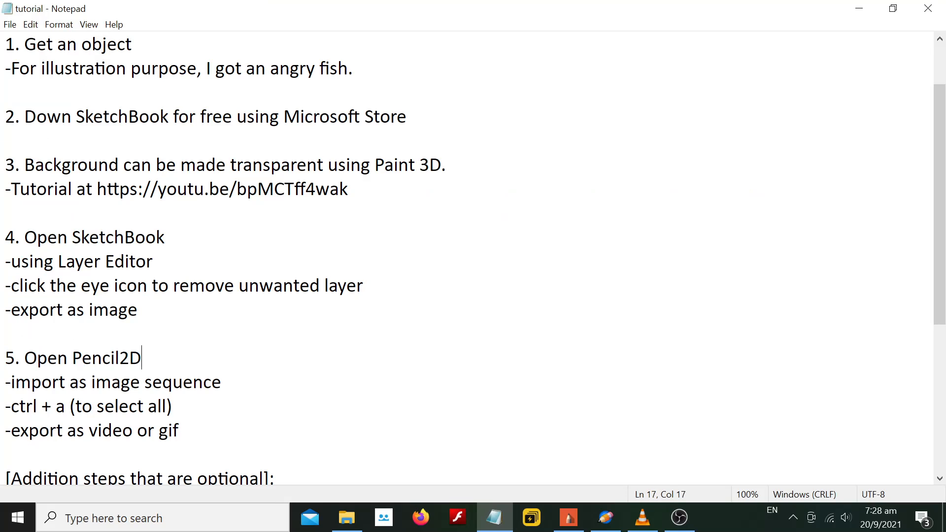
key("ctrl+shift+Left")
key("ctrl+shift+Left")
left_click(607, 517)
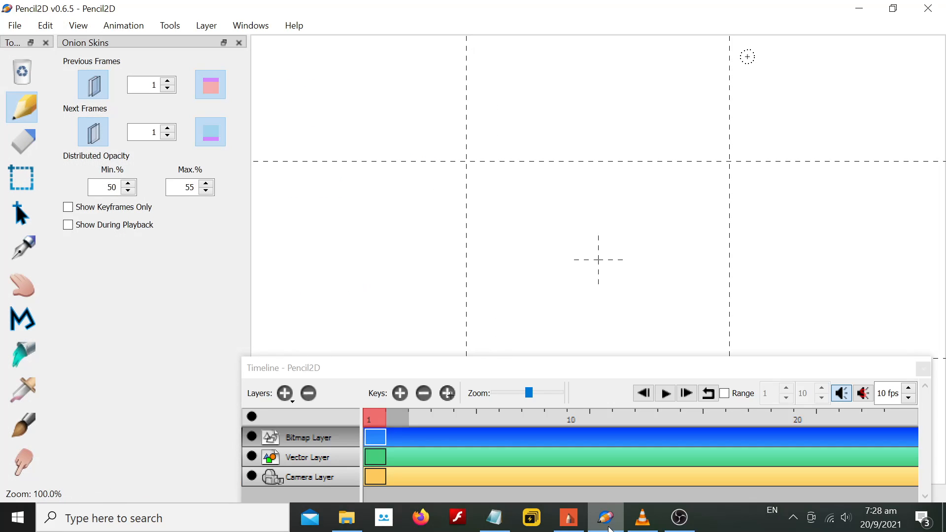
Step: Return to the Notepad tutorial and highlight the instruction "import as image sequence" under step 5
left_click(609, 526)
key("Down")
key("End")
key("shift+Left")
key("shift+Left")
key("shift+Left")
key("shift+Left")
key("shift+Left")
key("shift+Left")
key("shift+Left")
key("shift+Left")
key("shift+Left")
key("shift+Left")
key("shift+Left")
key("shift+Left")
key("shift+Left")
key("shift+Left")
key("shift+Left")
key("shift+Left")
key("shift+Left")
key("shift+Left")
key("shift+Left")
key("shift+Left")
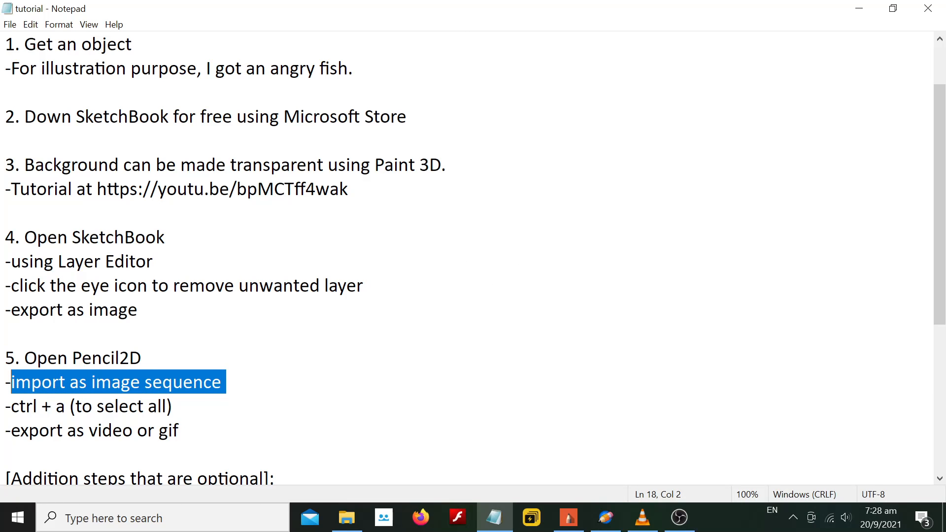
Step: In Pencil2D, import angryfish images 1 to 8 as an image sequence, one per frame, relative to the center of canvas (0,0)
left_click(596, 525)
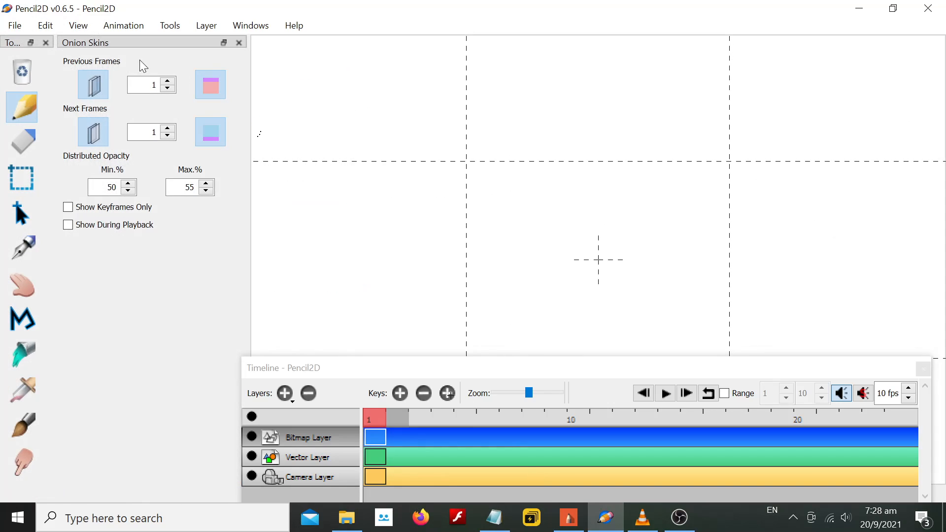
left_click(19, 26)
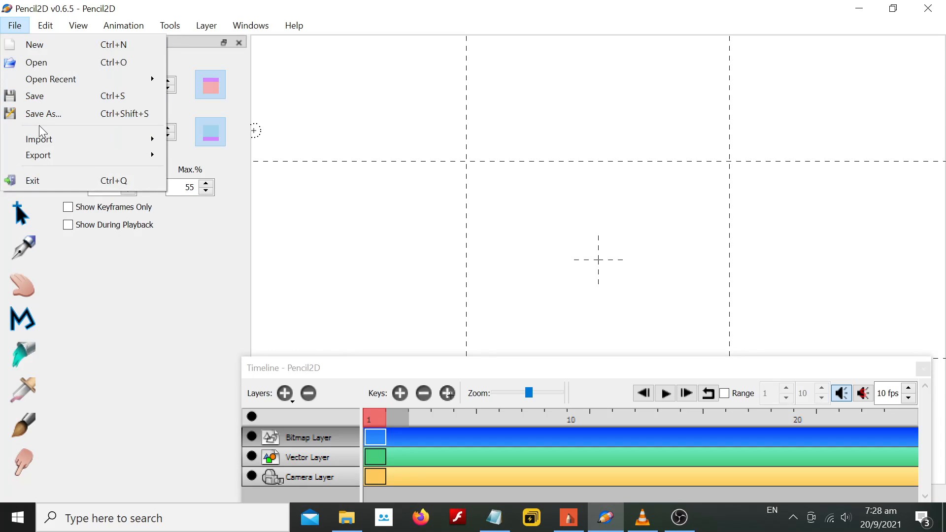
mouse_move(43, 144)
left_click(226, 155)
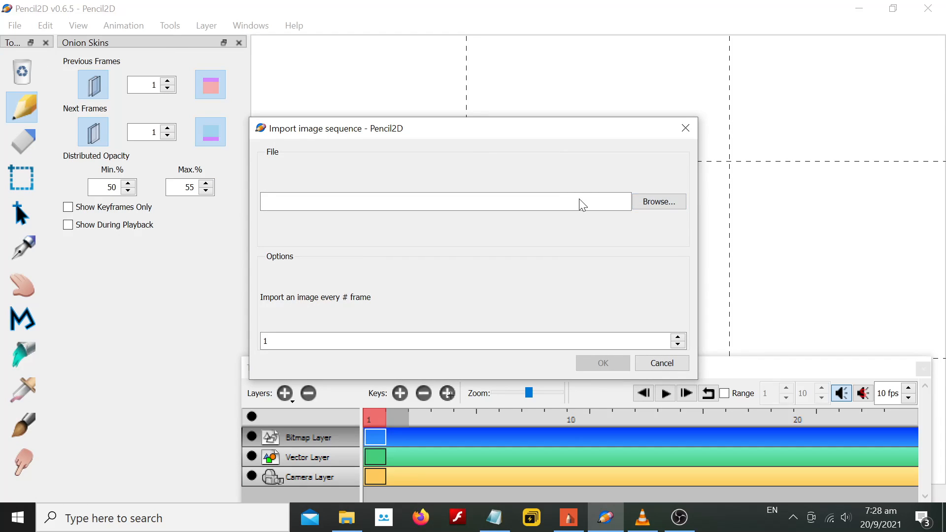
left_click(648, 200)
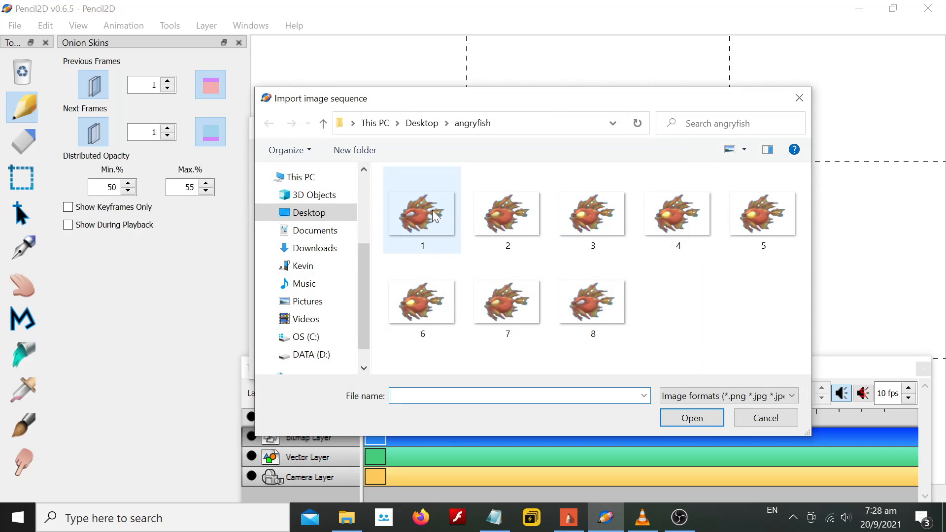
left_click(426, 221)
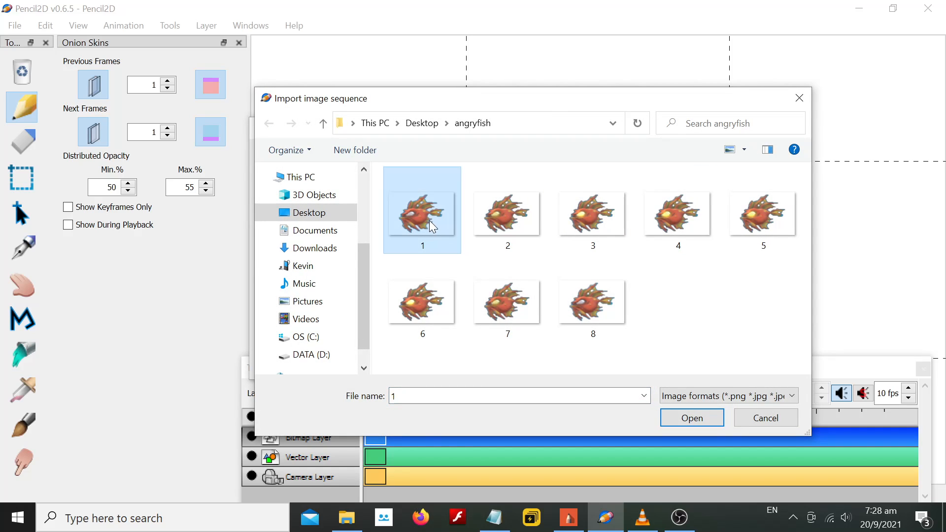
key("ctrl+a")
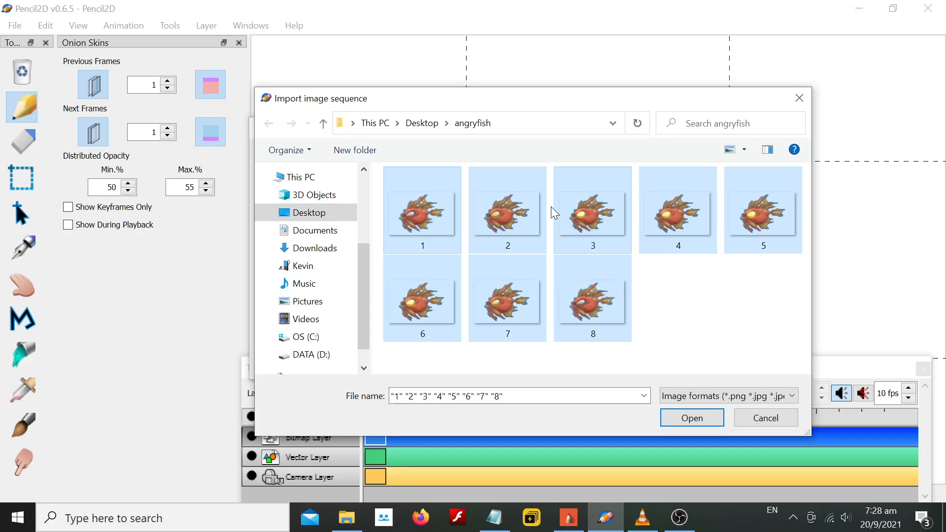
left_click(690, 413)
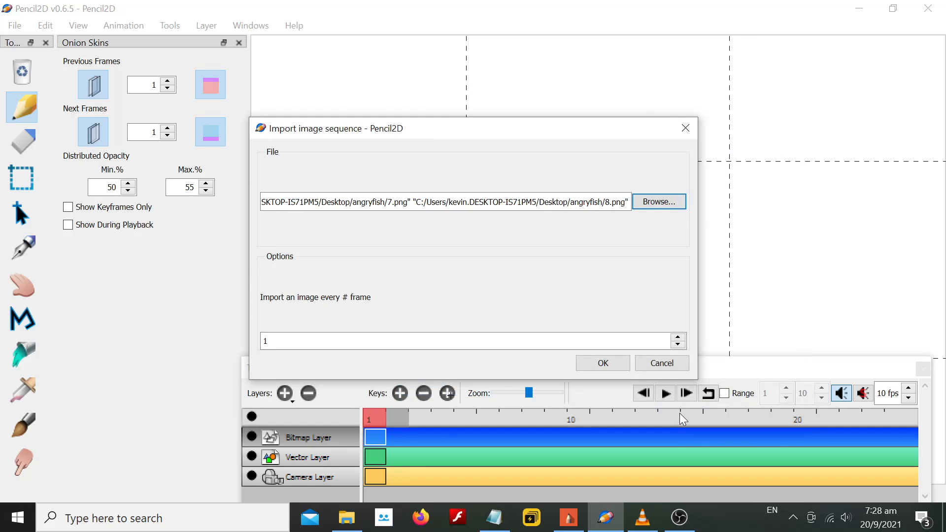
left_click(613, 364)
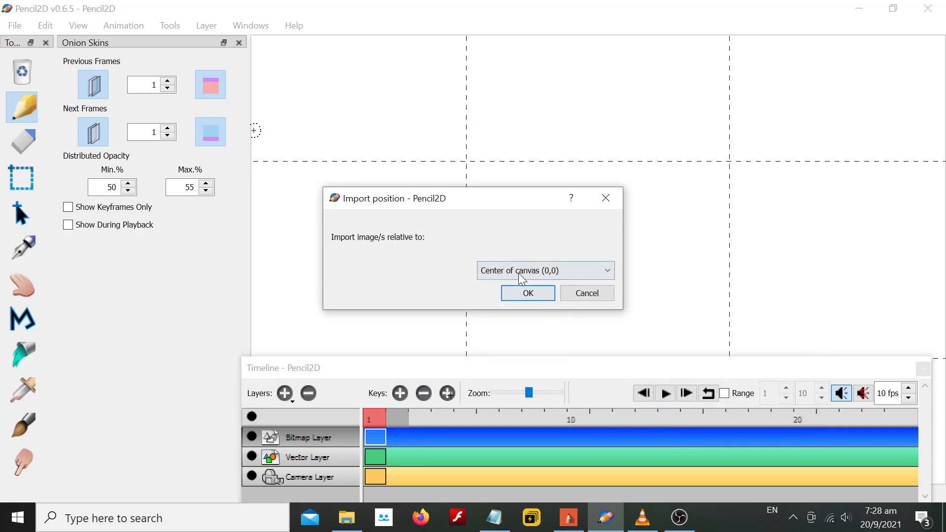
left_click(527, 294)
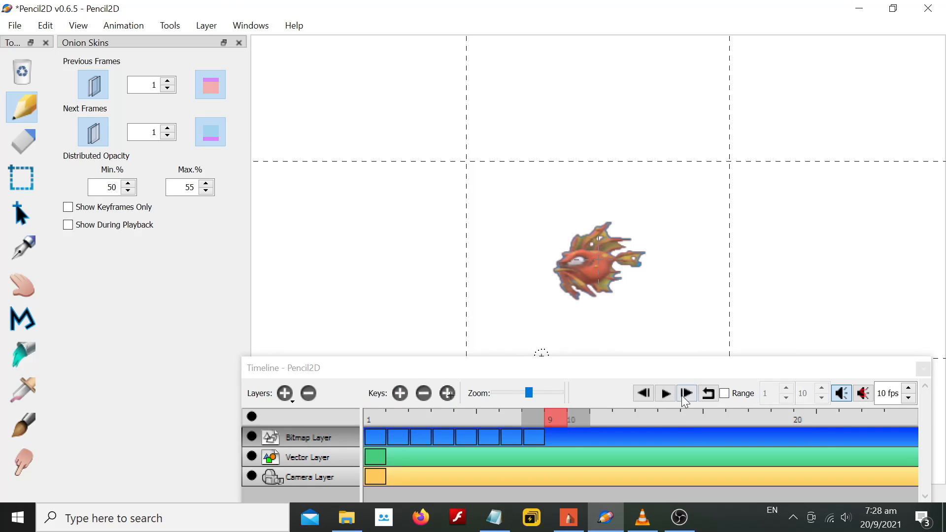
Step: Play the fish animation, turn on looping and preview the looped playback
left_click(665, 394)
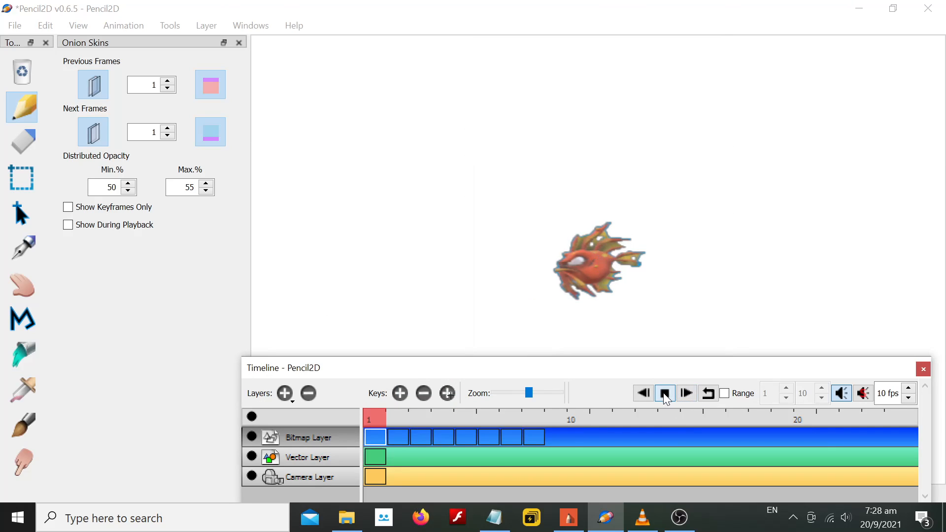
left_click(708, 393)
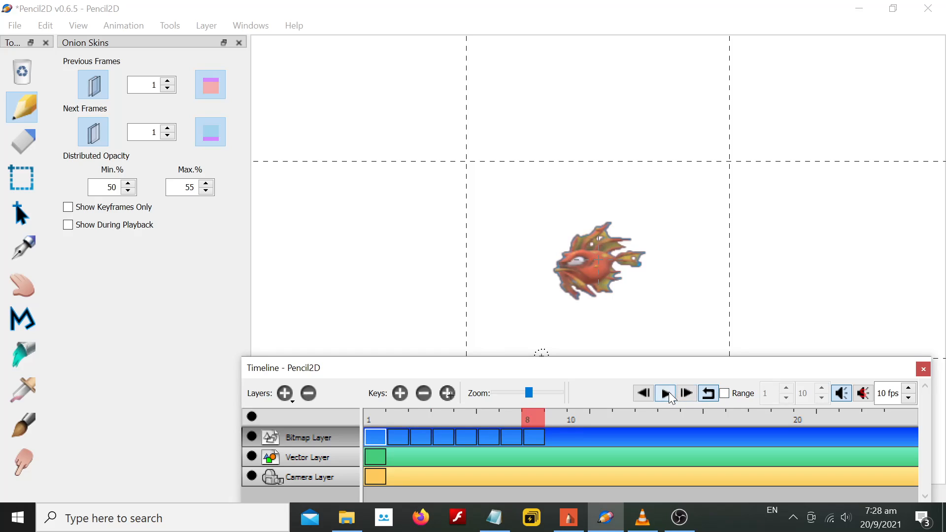
left_click(665, 393)
left_click(670, 397)
Step: Export the animation as an animated GIF named finishedproduct_angryfish in the angryfish folder
left_click(11, 32)
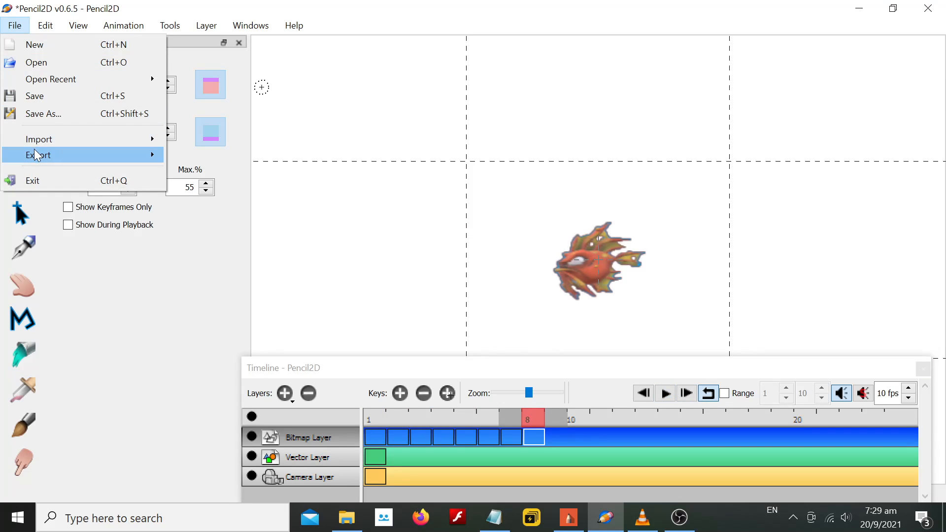
mouse_move(34, 148)
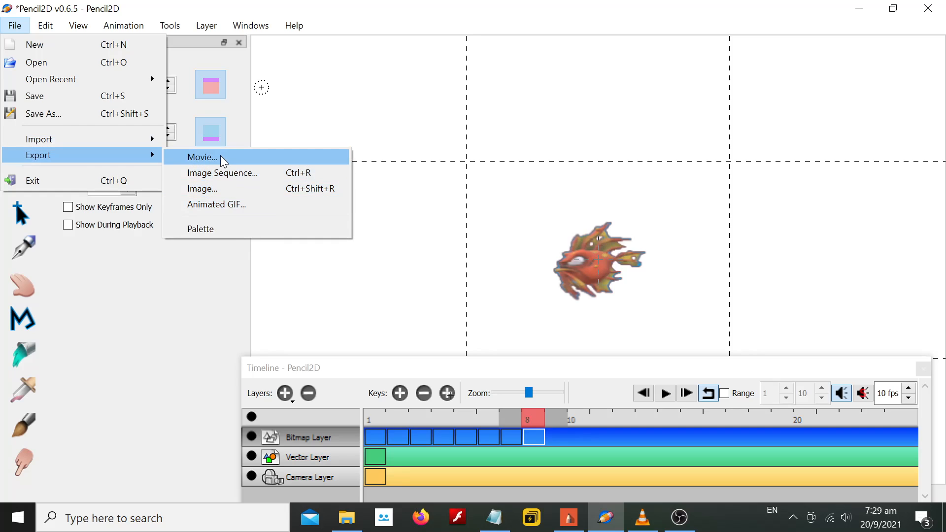
left_click(235, 205)
left_click(643, 114)
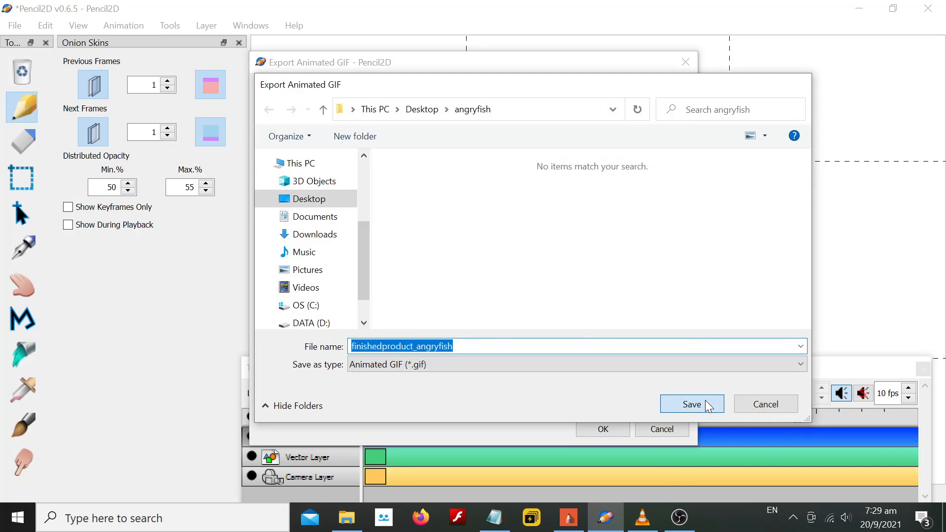
left_click(705, 401)
left_click(609, 430)
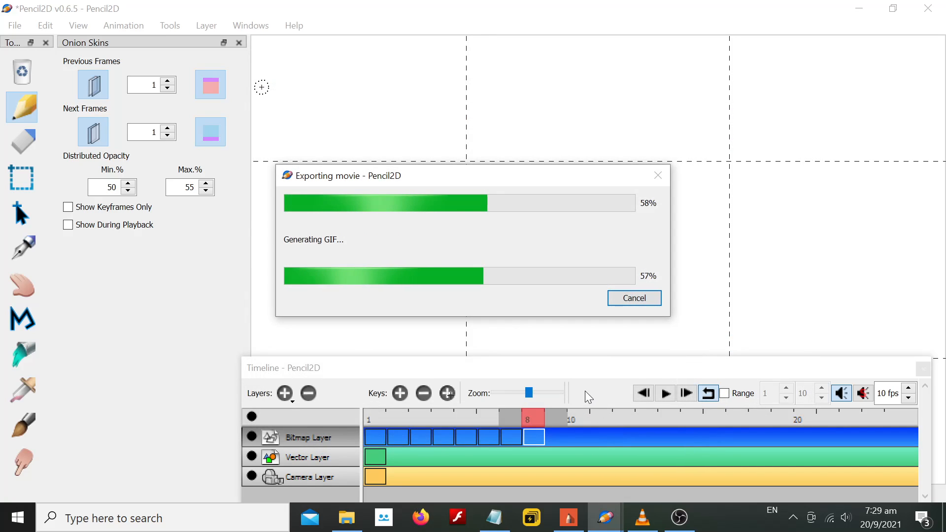
Step: Open the exported finishedproduct_angryfish GIF to check the animation, and close the viewer
left_click(462, 278)
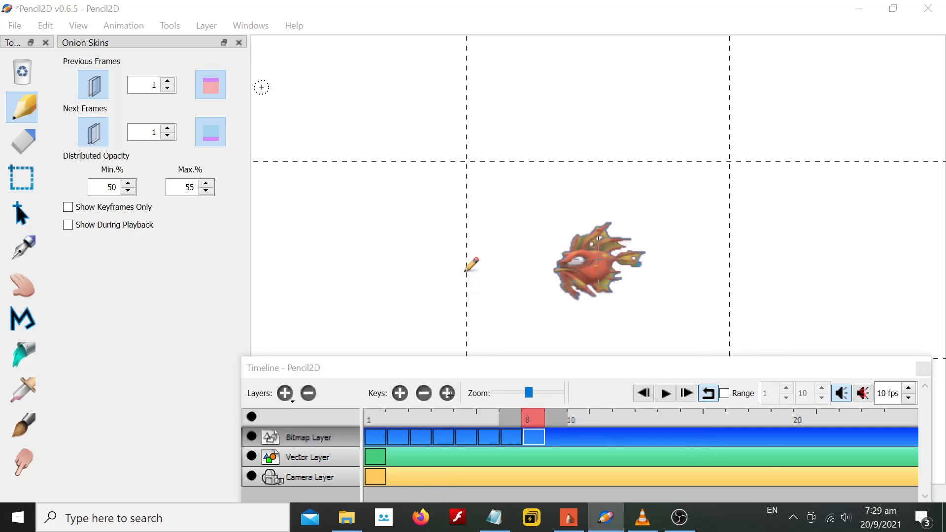
double_click(505, 386)
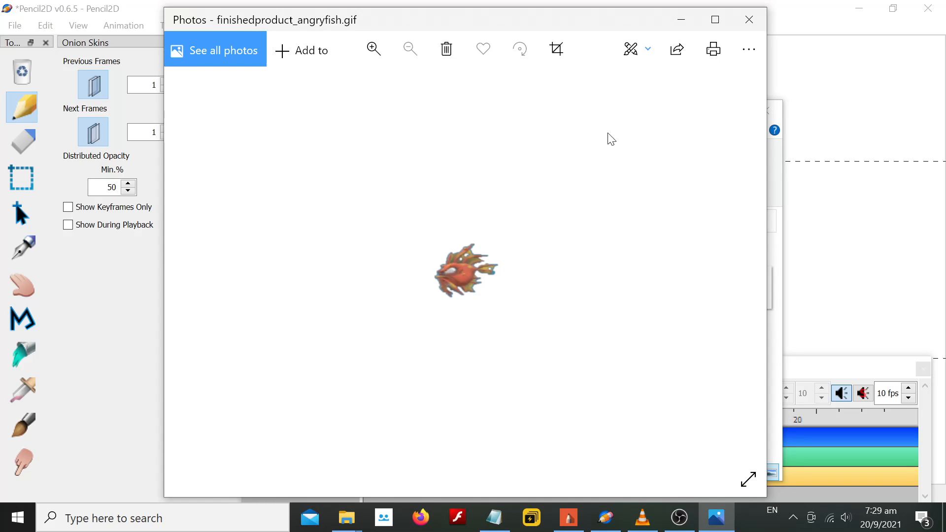
left_click(747, 20)
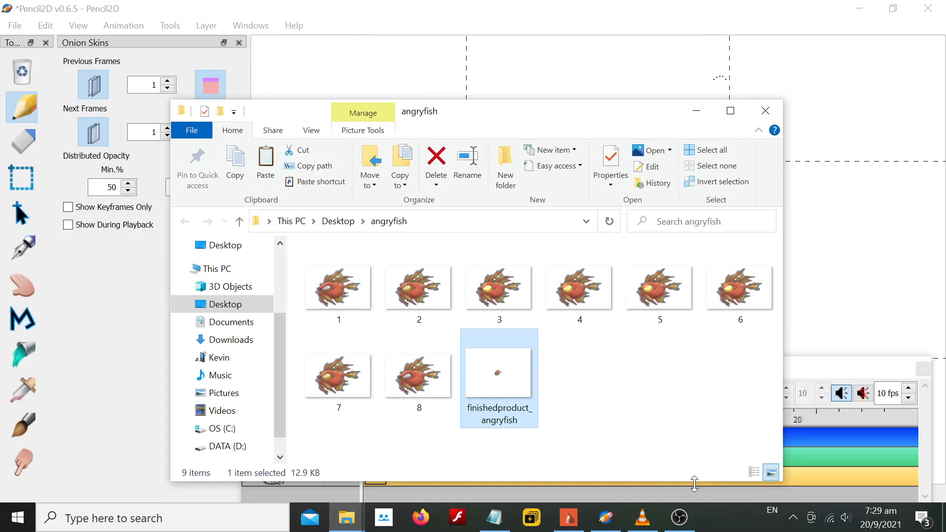